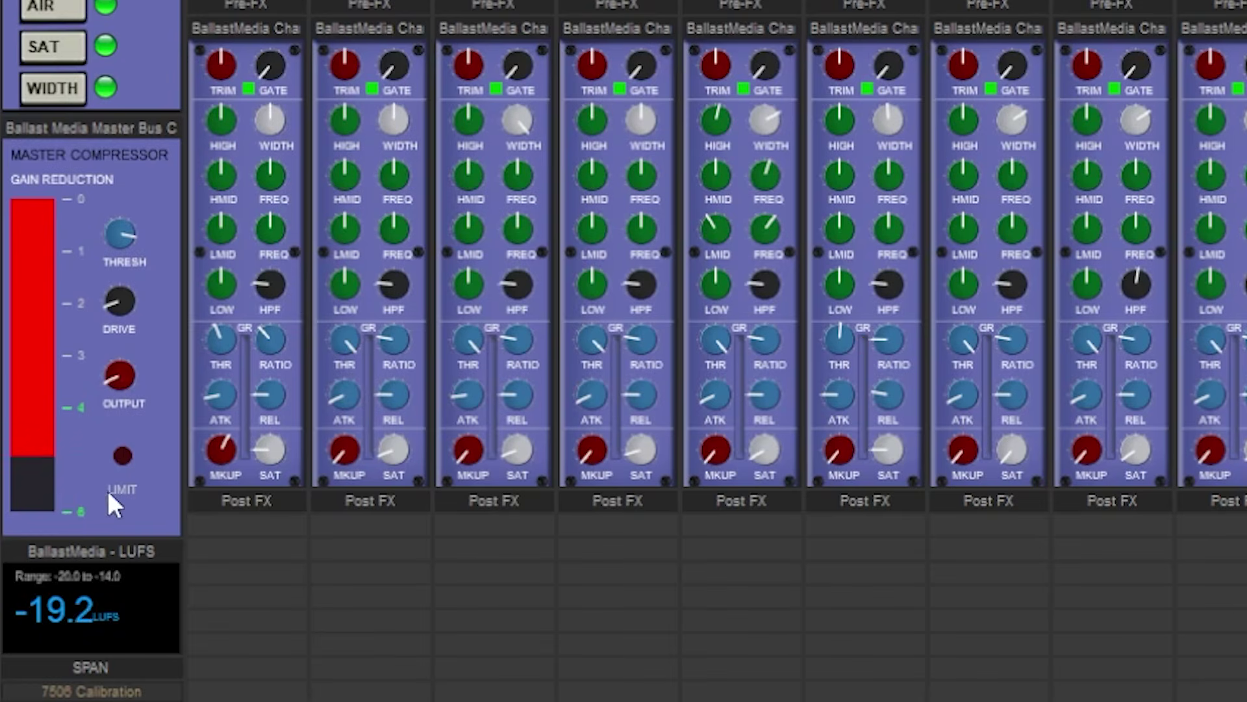
- Raise the master compressor's output, and bypass the compressor on the master bus
{"action": "left_click_drag", "start_coordinate": [121, 366], "coordinate": [127, 294]}
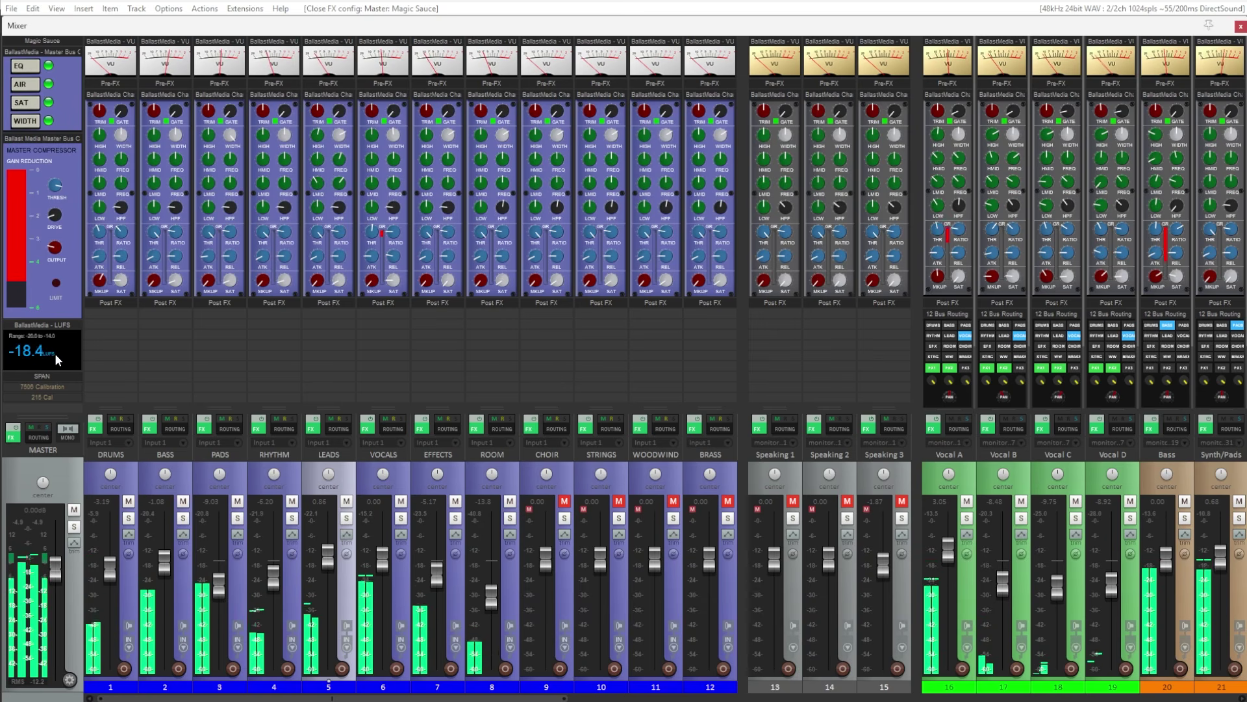
{"action": "left_click", "coordinate": [35, 136]}
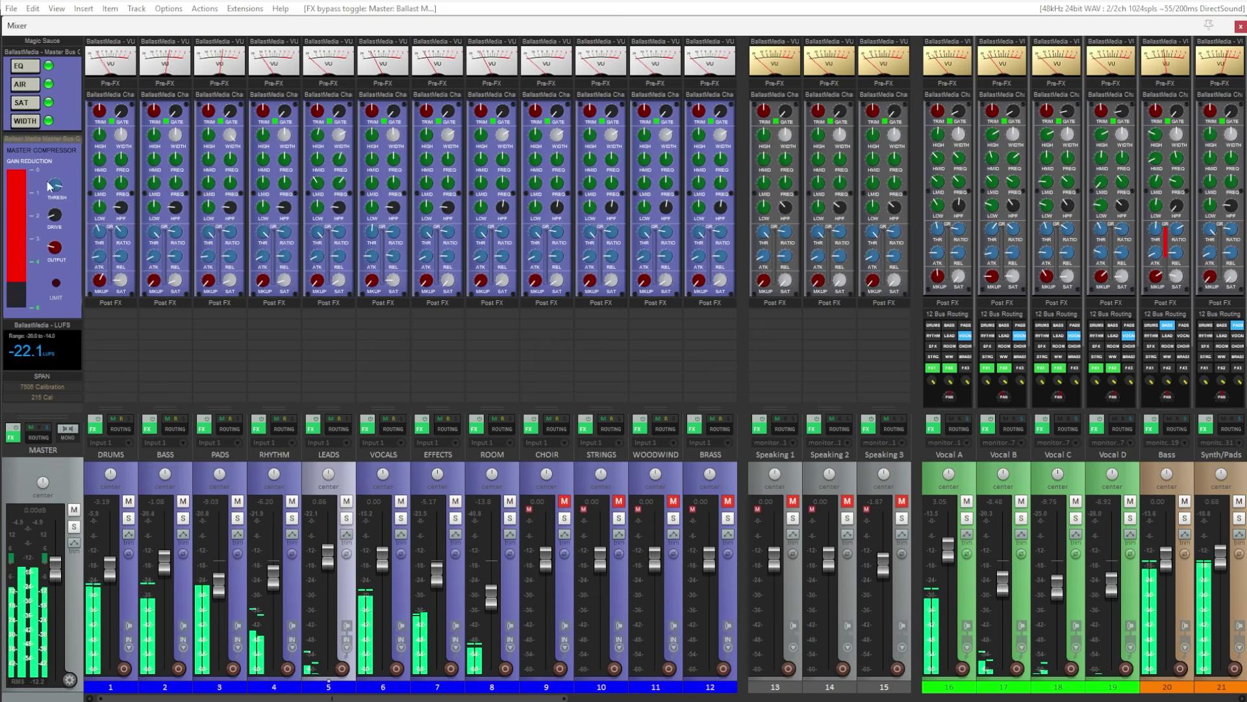
- Try Limiter No6 in the master track's Magic Sauce container, close its window, and re-enable the master bus compressor
{"action": "left_click", "coordinate": [45, 41]}
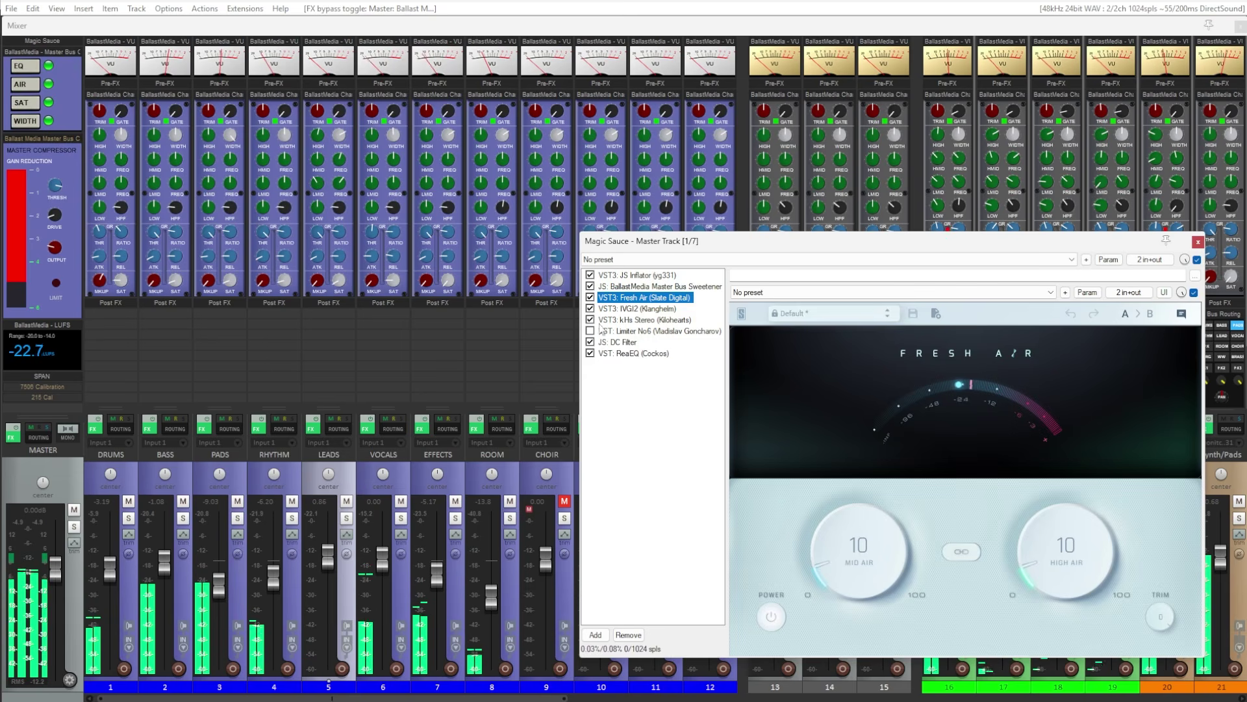
{"action": "left_click", "coordinate": [626, 331]}
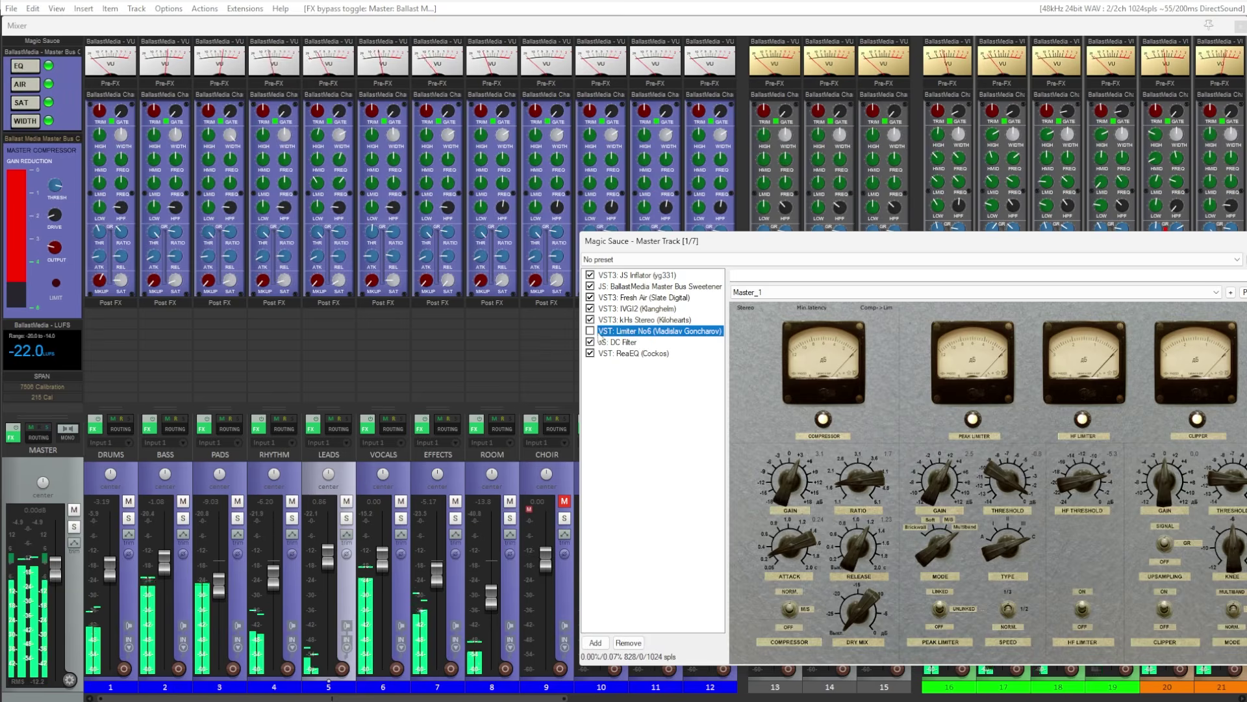
{"action": "left_click", "coordinate": [590, 331]}
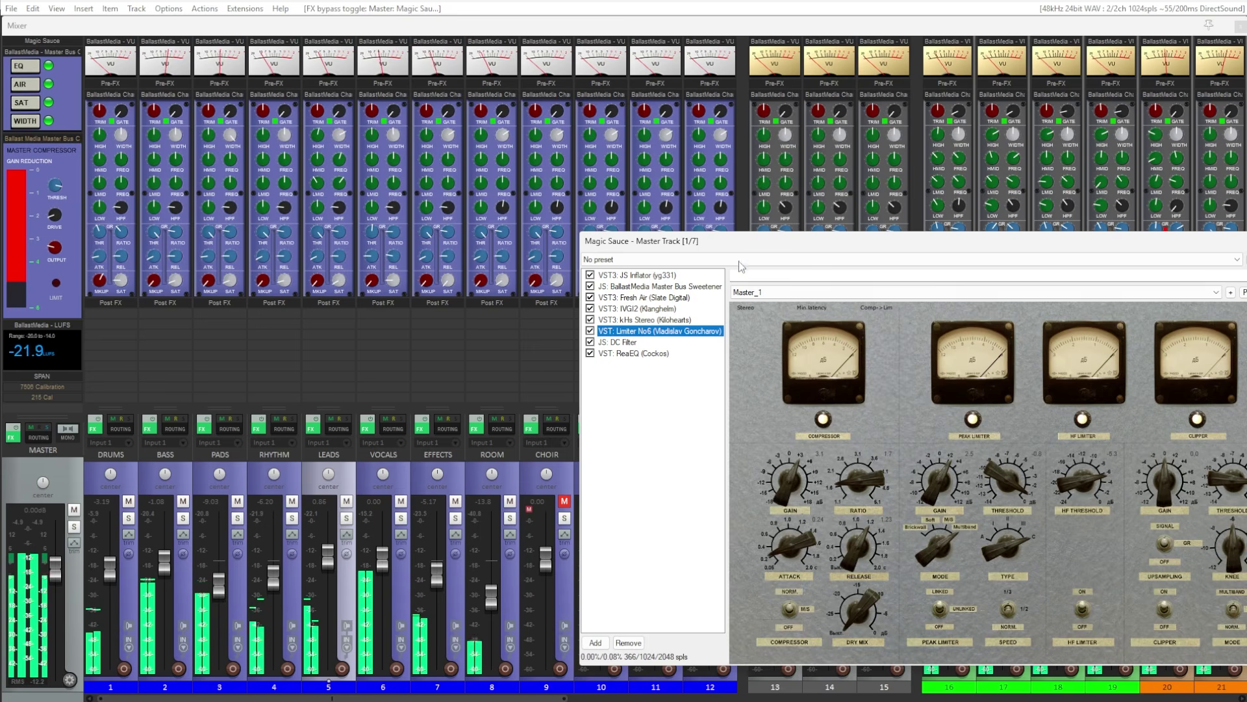
{"action": "left_click_drag", "start_coordinate": [751, 247], "coordinate": [446, 185]}
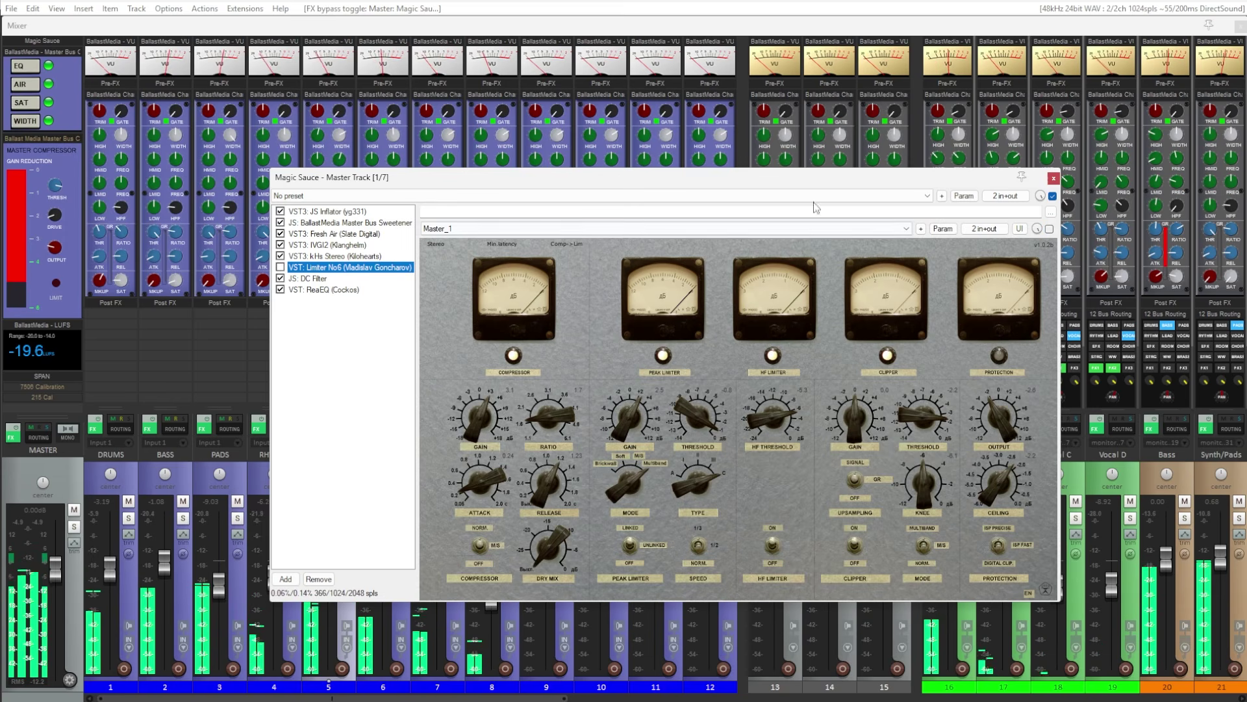
{"action": "left_click", "coordinate": [1053, 178]}
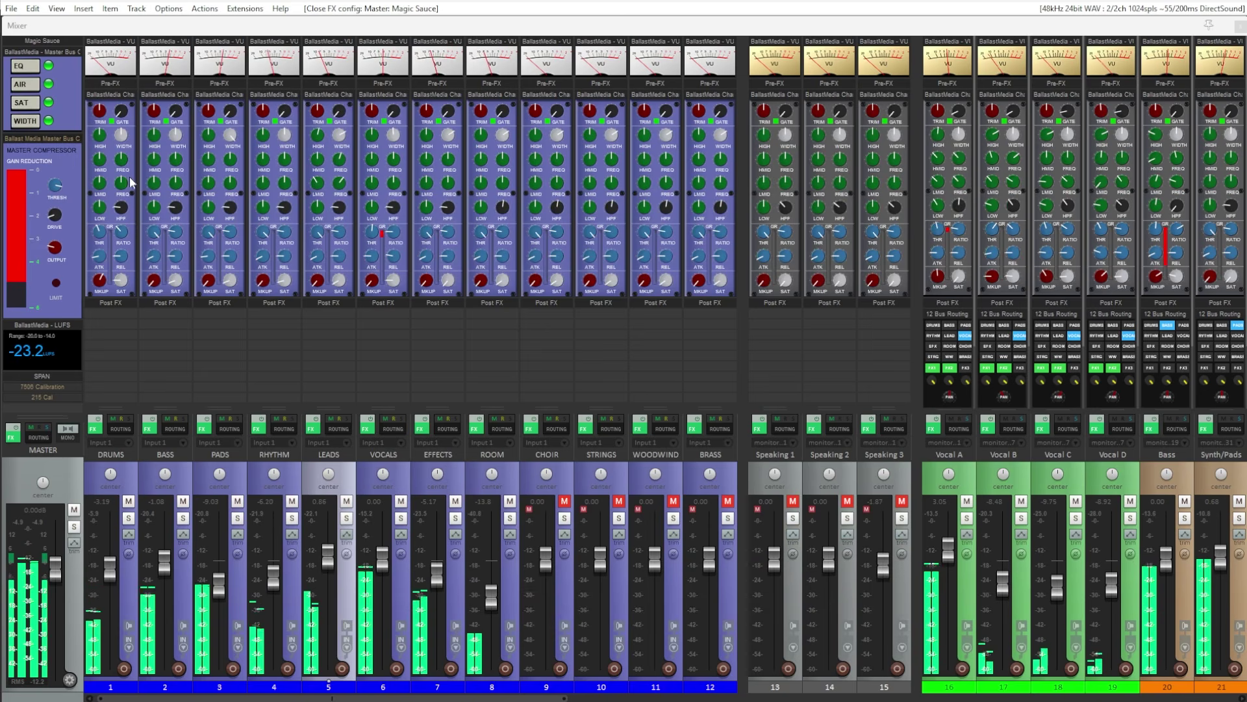
{"action": "left_click", "coordinate": [55, 139], "text": "shift"}
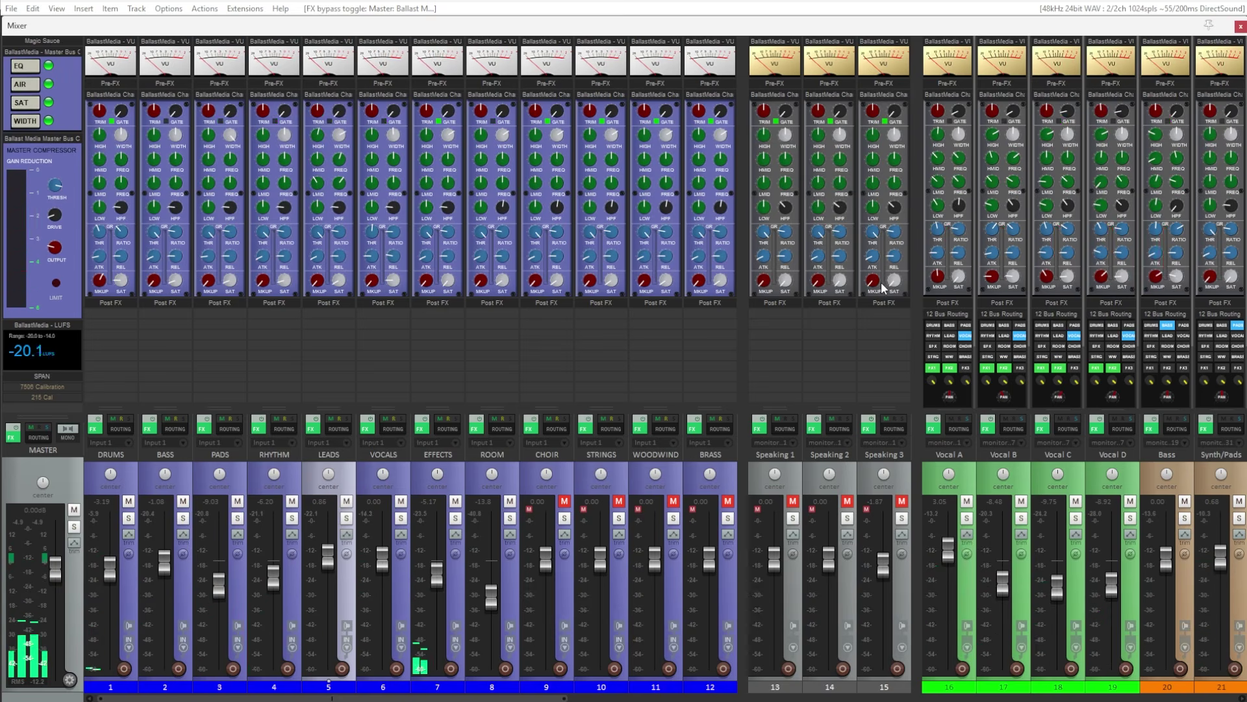
- Solo Vocal A and repeatedly toggle the bypass of its Post FX container to compare the processed and unprocessed sound
{"action": "left_click", "coordinate": [967, 518]}
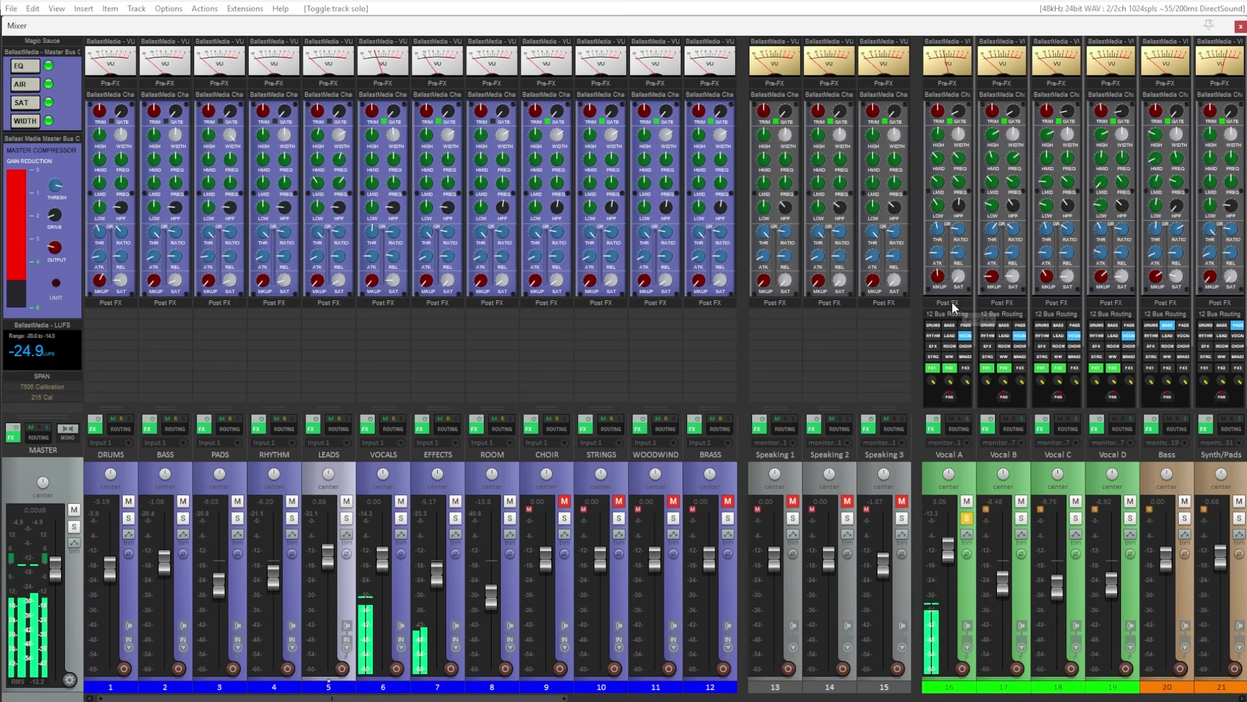
{"action": "left_click", "coordinate": [953, 305], "text": "shift"}
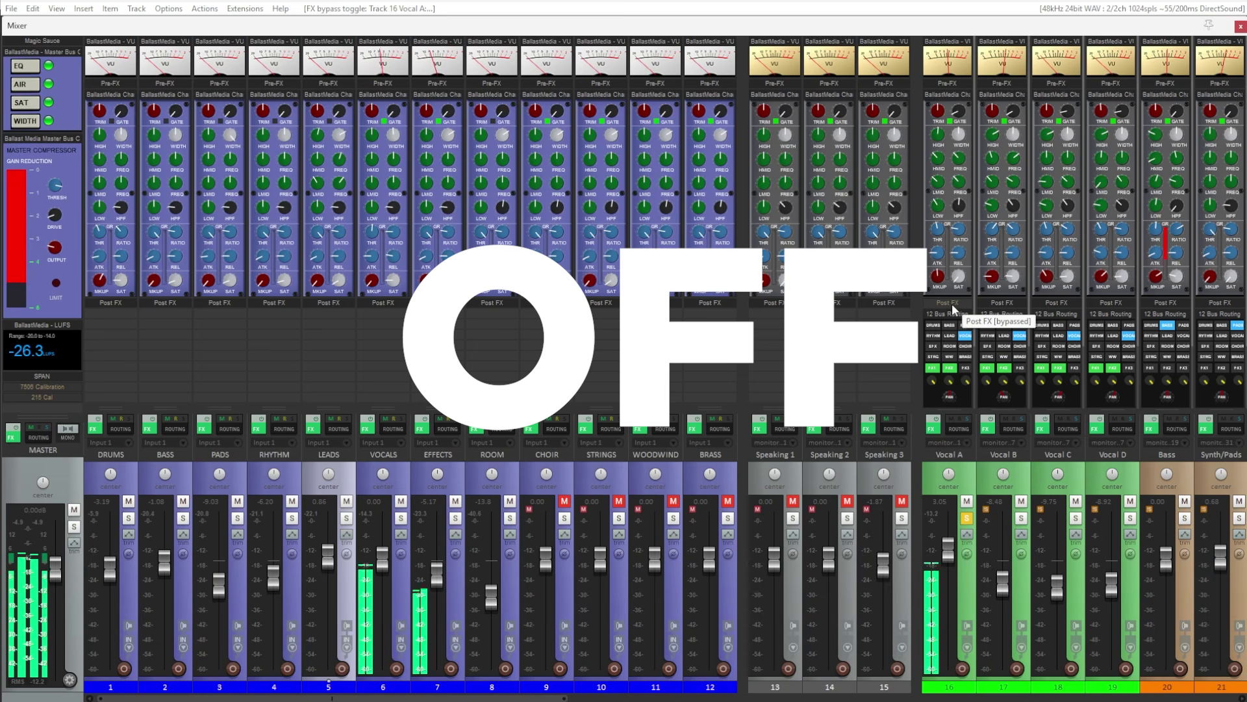
{"action": "left_click", "coordinate": [953, 303], "text": "shift"}
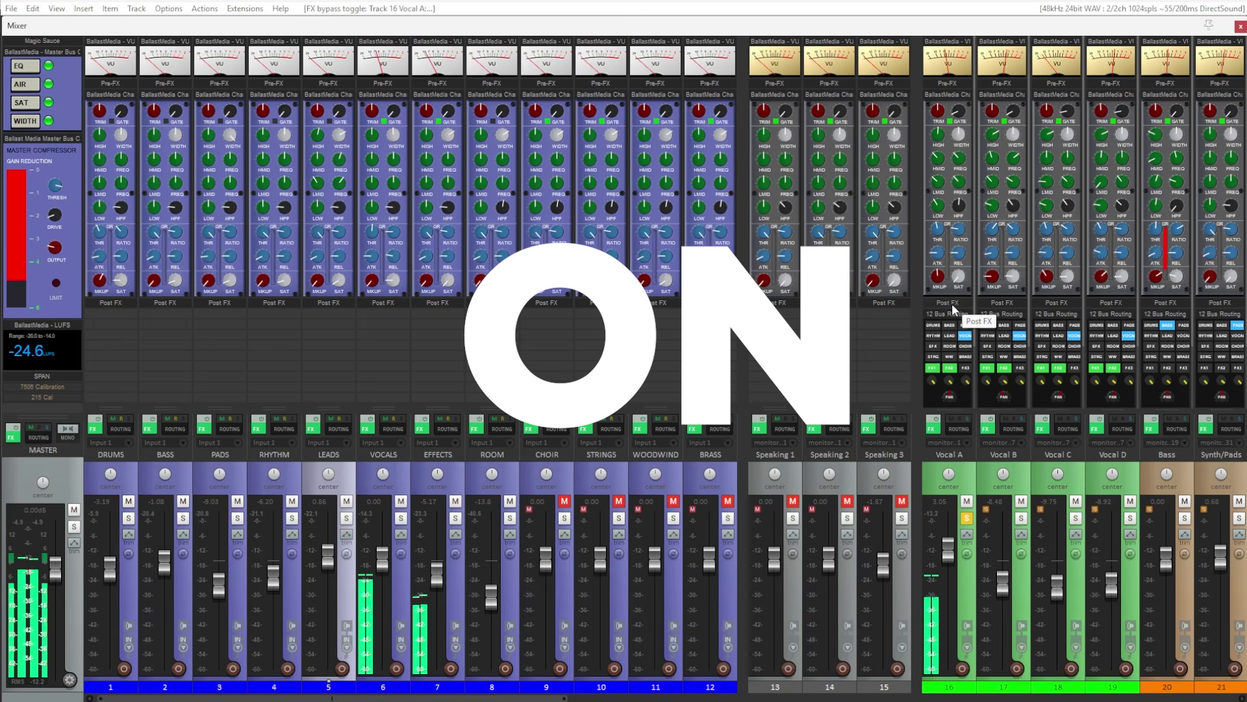
{"action": "left_click", "coordinate": [953, 303], "text": "shift"}
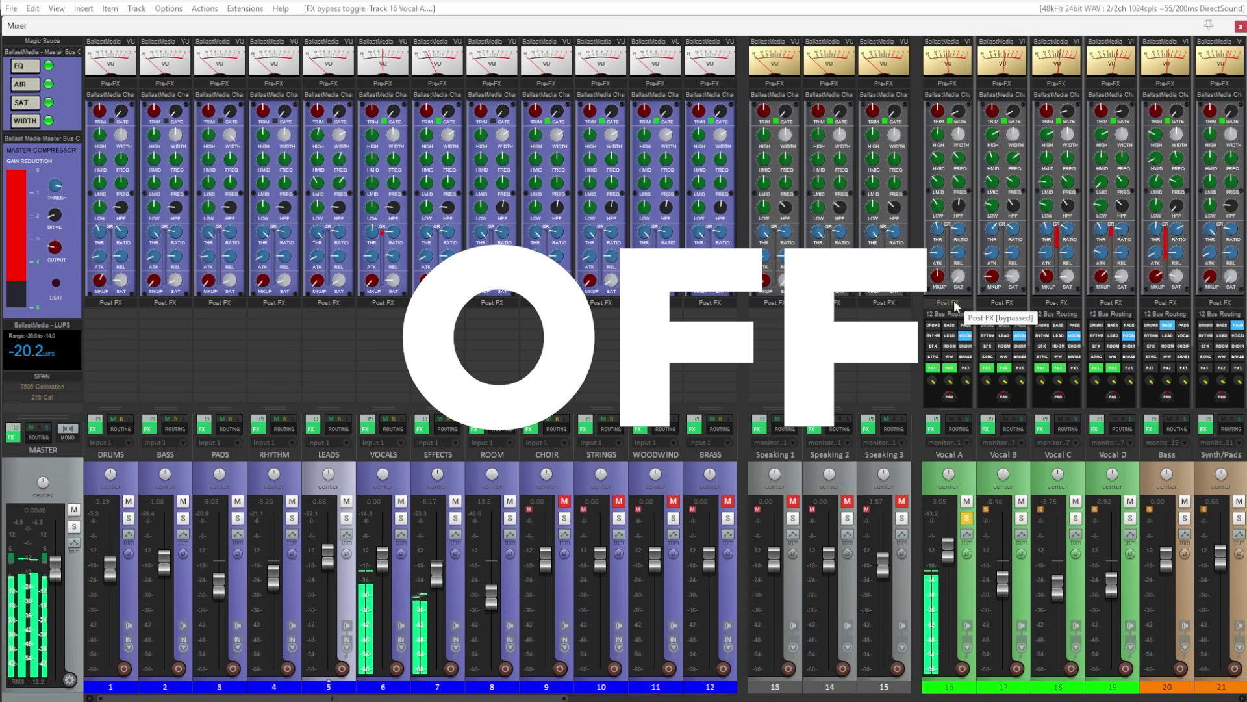
{"action": "left_click", "coordinate": [954, 300]}
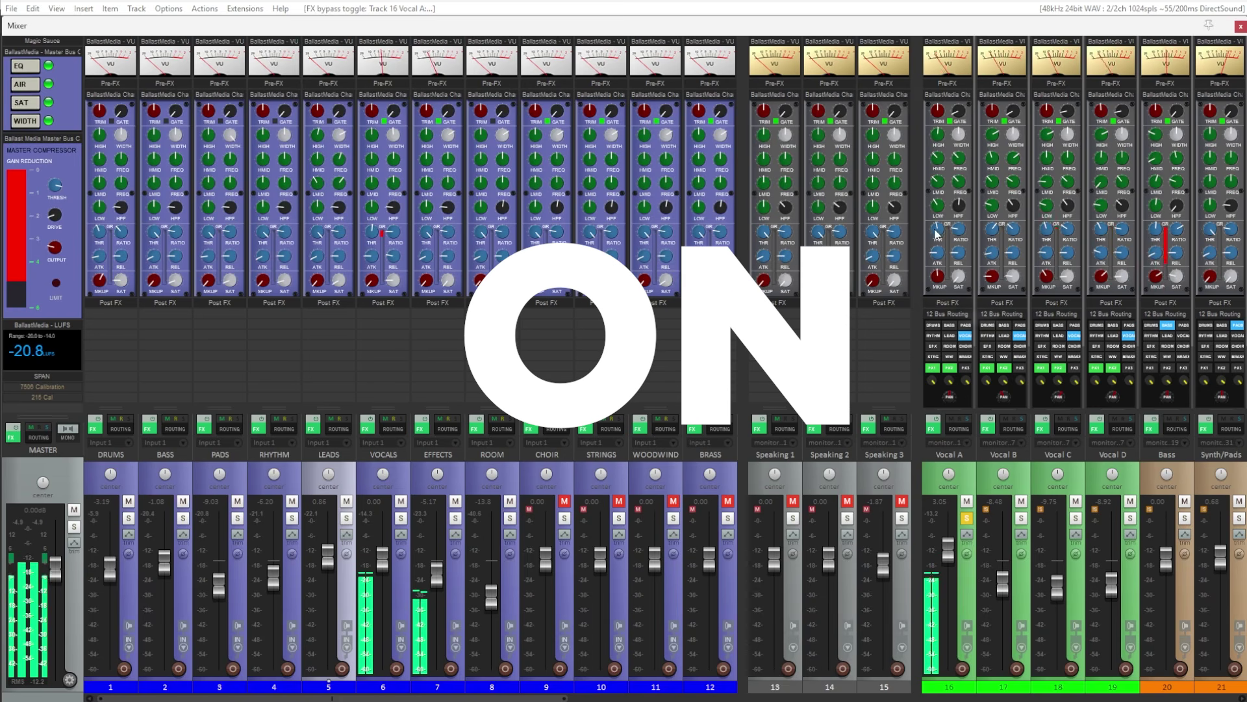
{"action": "mouse_move", "coordinate": [939, 207]}
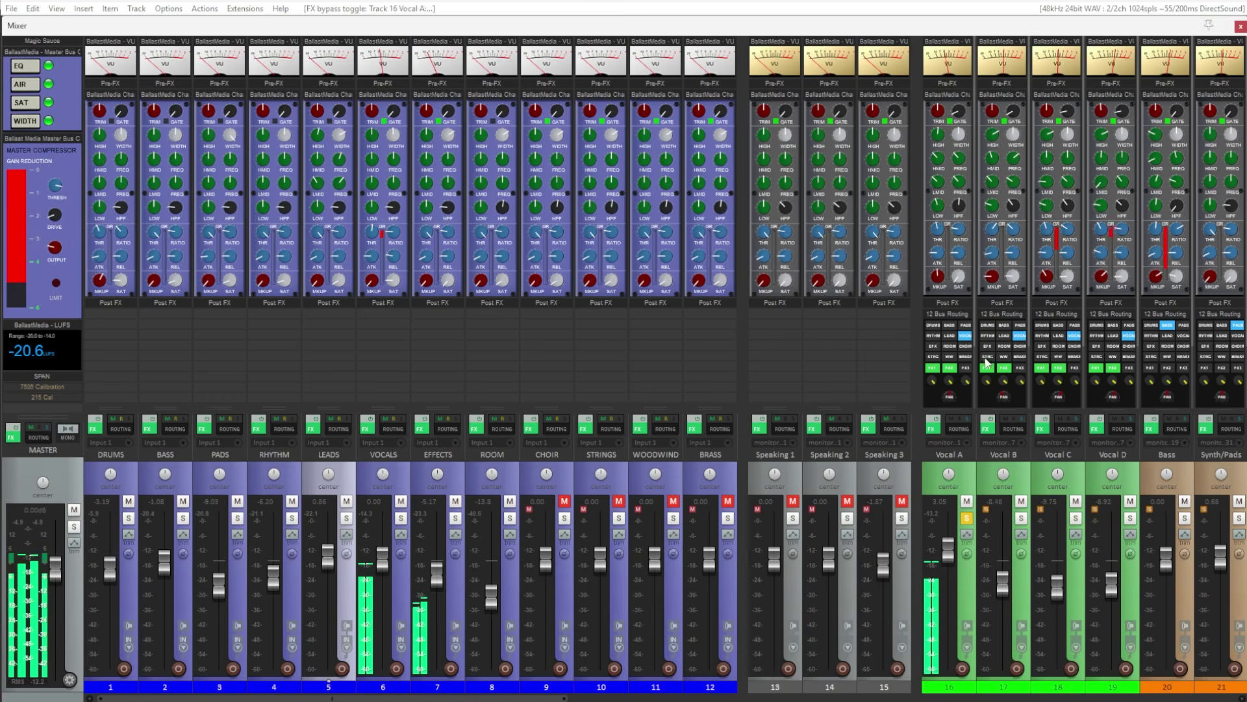
{"action": "left_click", "coordinate": [945, 301]}
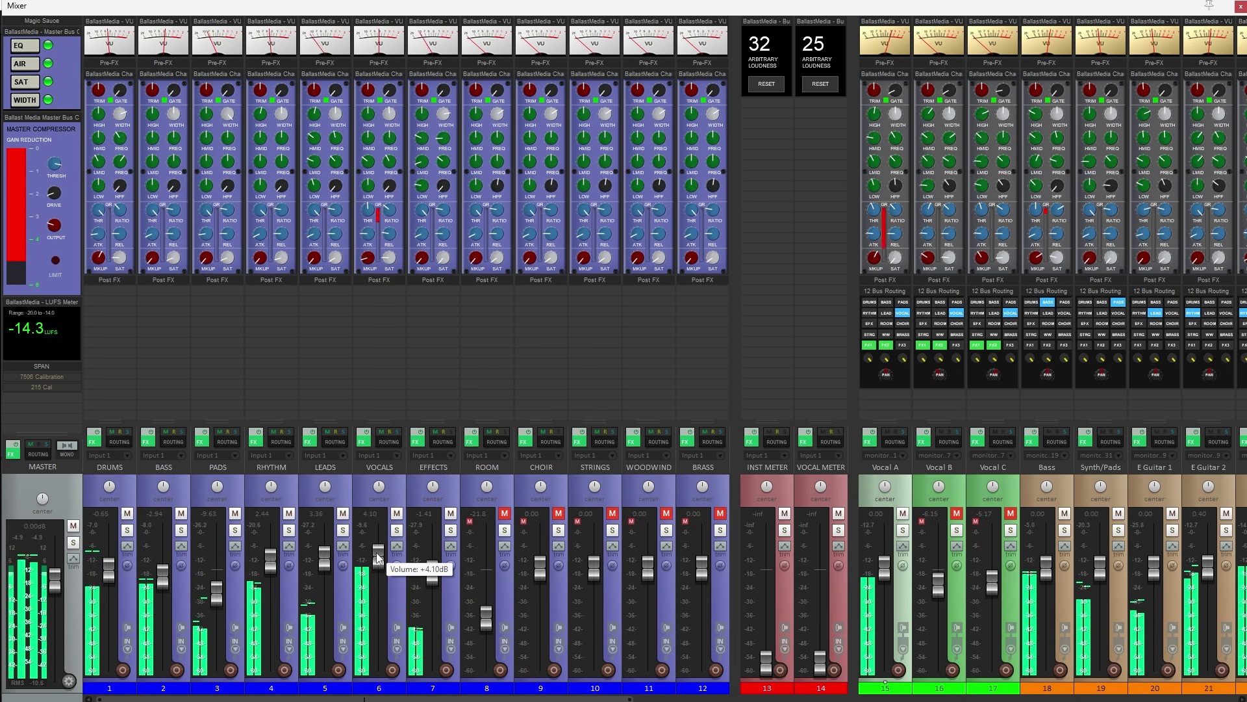
- Lower the VOCALS bus fader to about +2.35 dB
{"action": "mouse_move", "coordinate": [384, 560]}
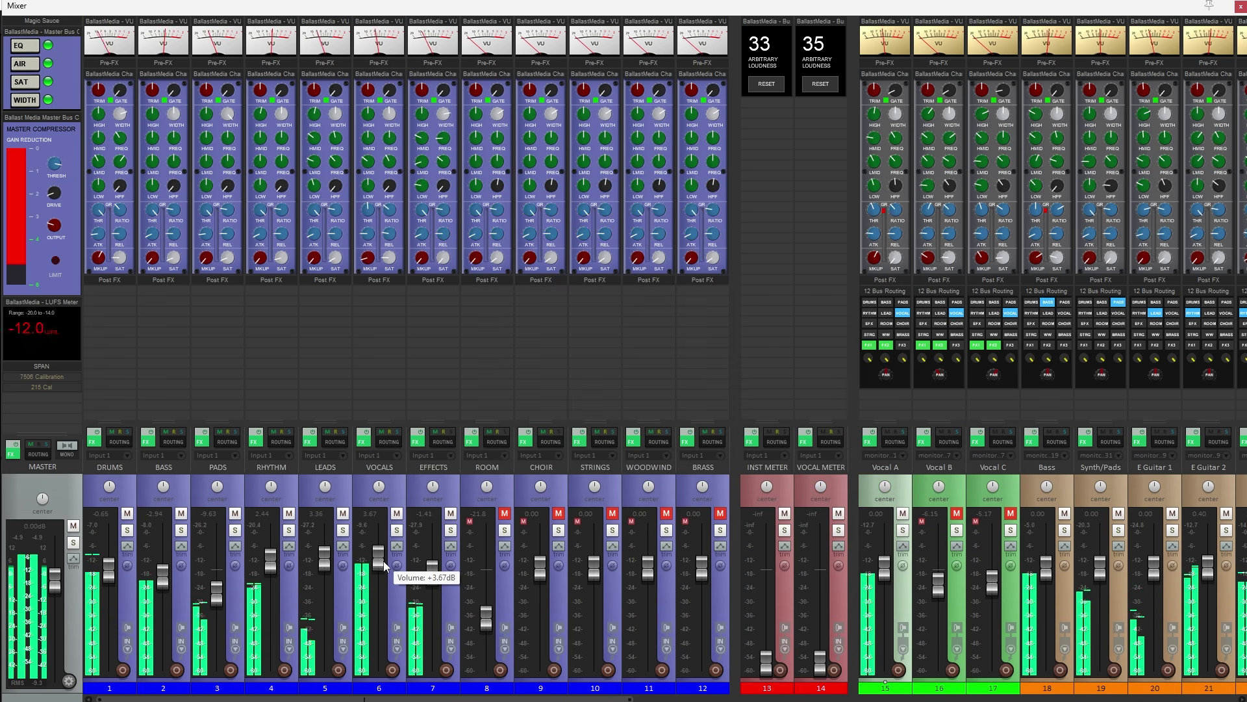
{"action": "left_click_drag", "start_coordinate": [383, 560], "coordinate": [378, 568]}
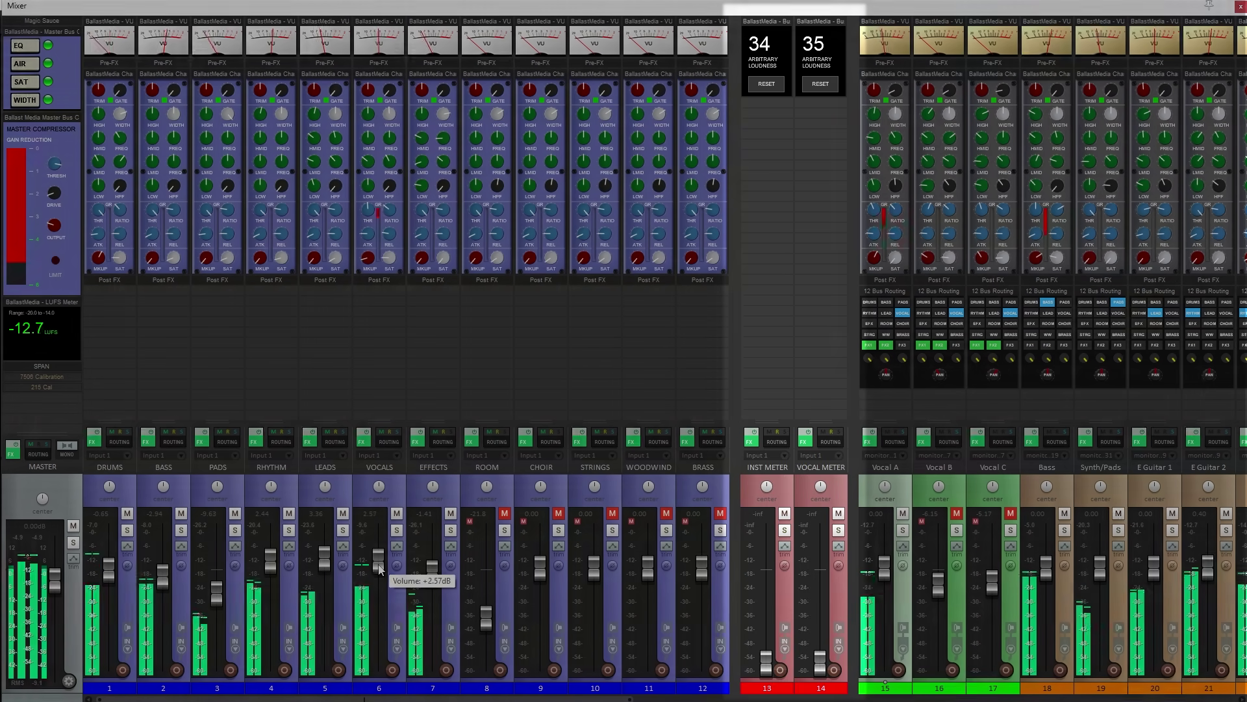
{"action": "left_click_drag", "start_coordinate": [380, 569], "coordinate": [380, 570]}
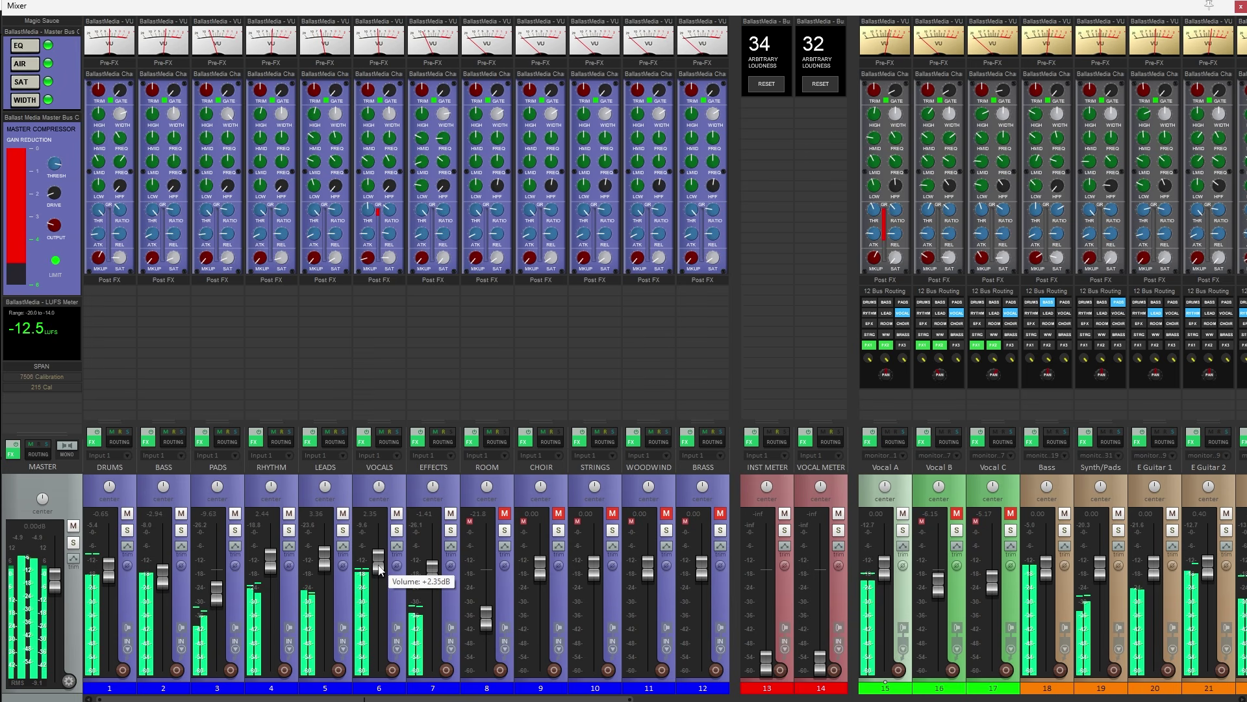
- Select the buses from DRUMS through EFFECTS and lower all their faders together by about 1 dB
{"action": "left_click", "coordinate": [109, 690]}
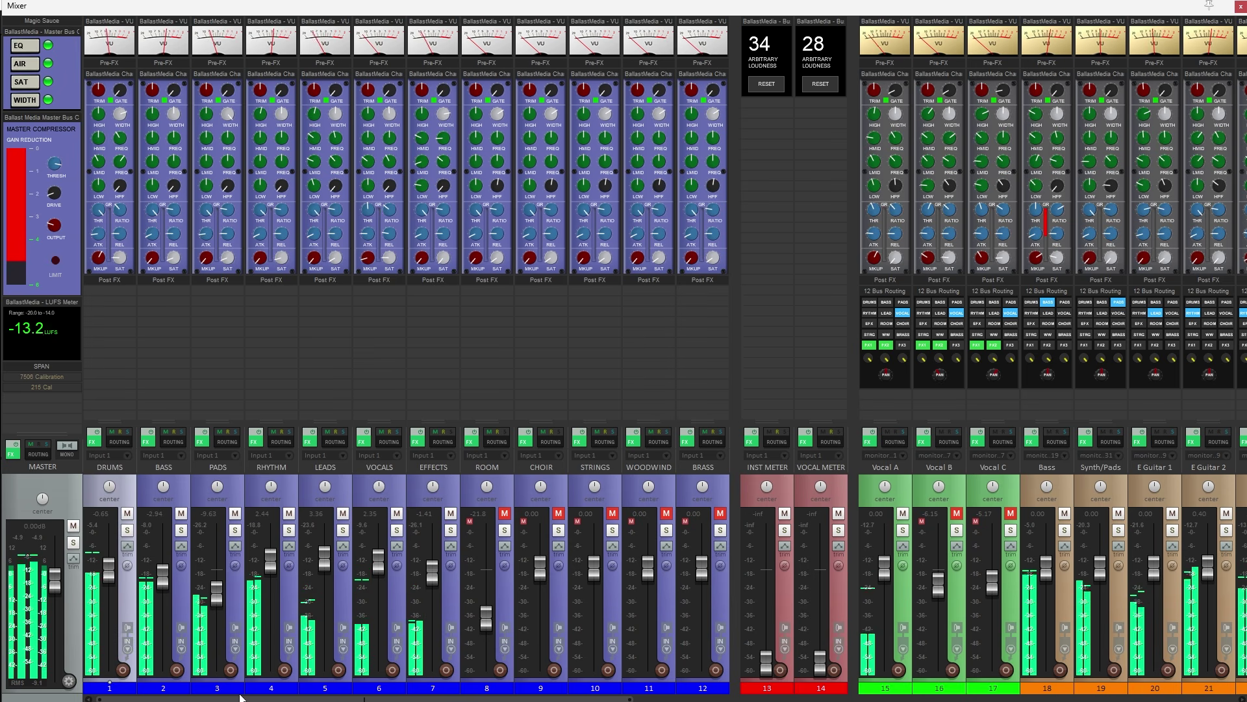
{"action": "left_click", "coordinate": [423, 690], "text": "shift"}
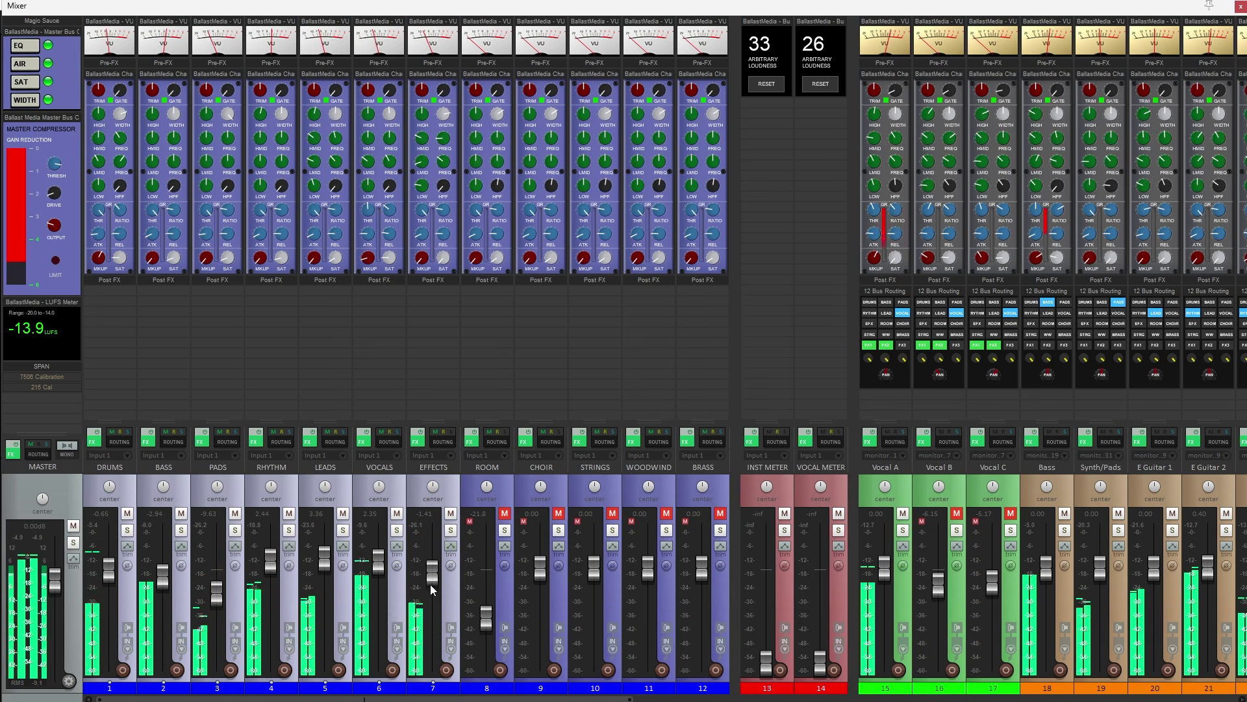
{"action": "scroll", "coordinate": [432, 581], "scroll_direction": "down", "scroll_amount": 2}
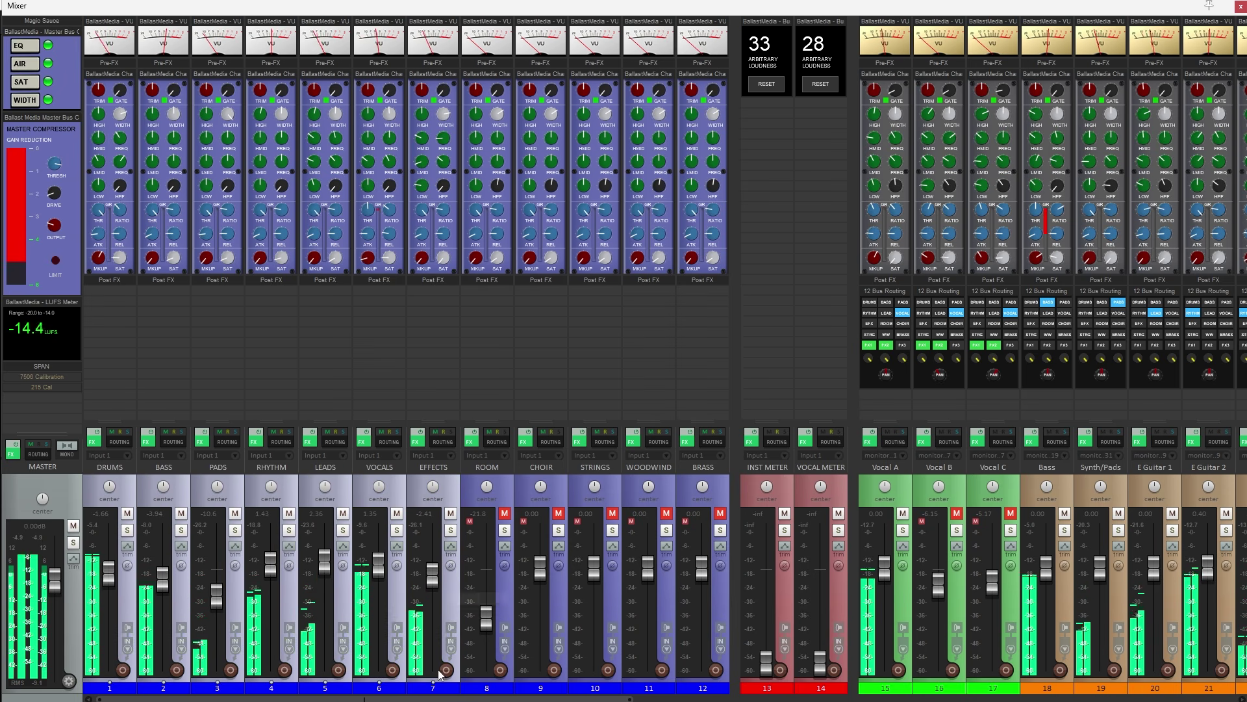
- Release the group selection, select only the VOCALS bus and raise its fader slightly
{"action": "left_click", "coordinate": [425, 689]}
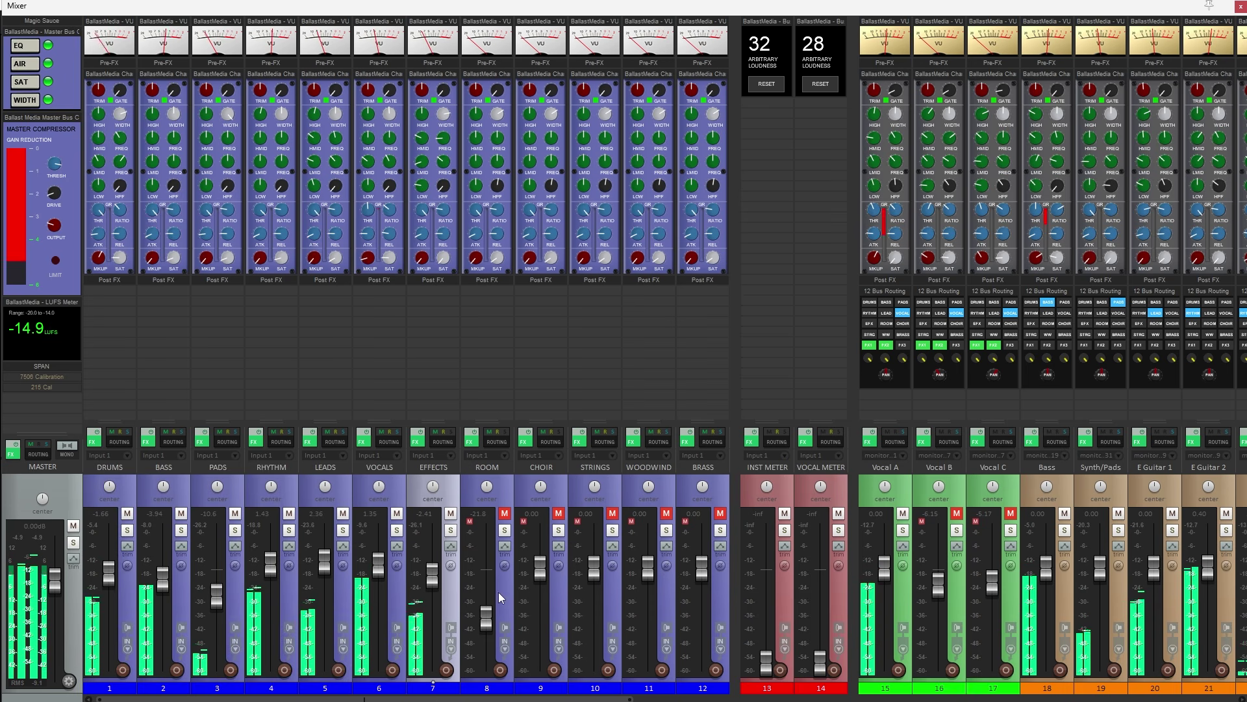
{"action": "left_click", "coordinate": [394, 584]}
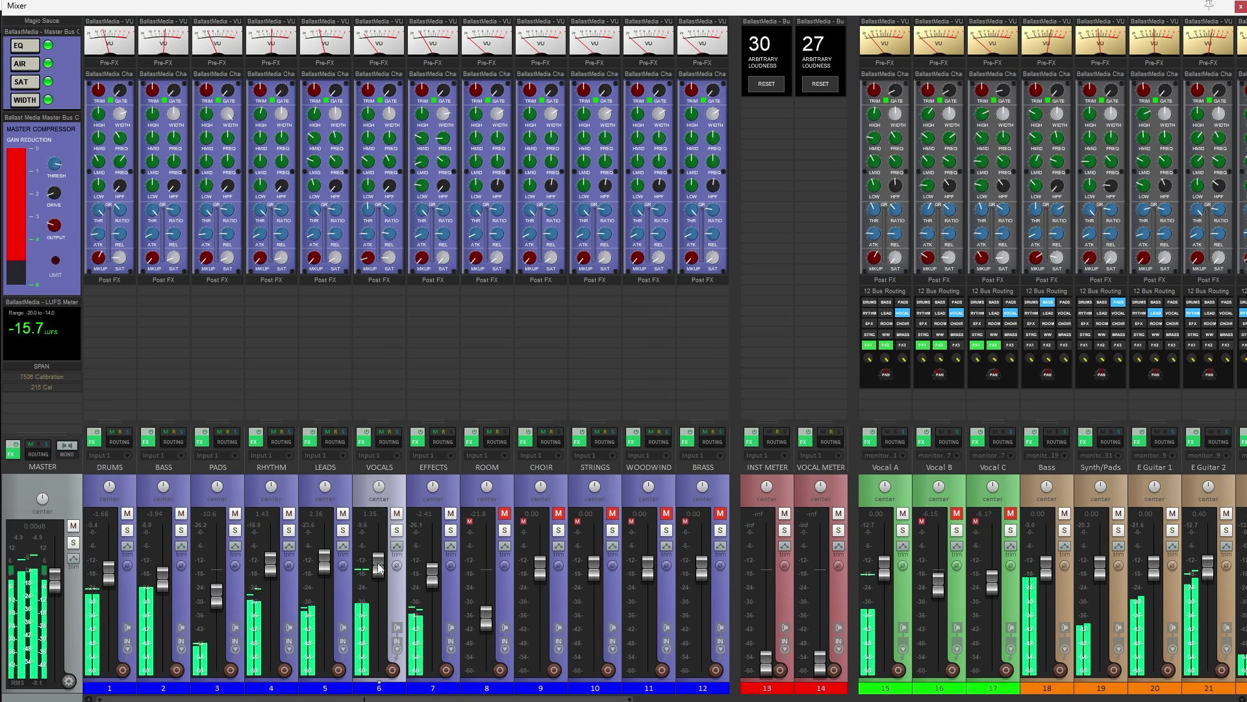
{"action": "left_click_drag", "start_coordinate": [378, 572], "coordinate": [379, 564]}
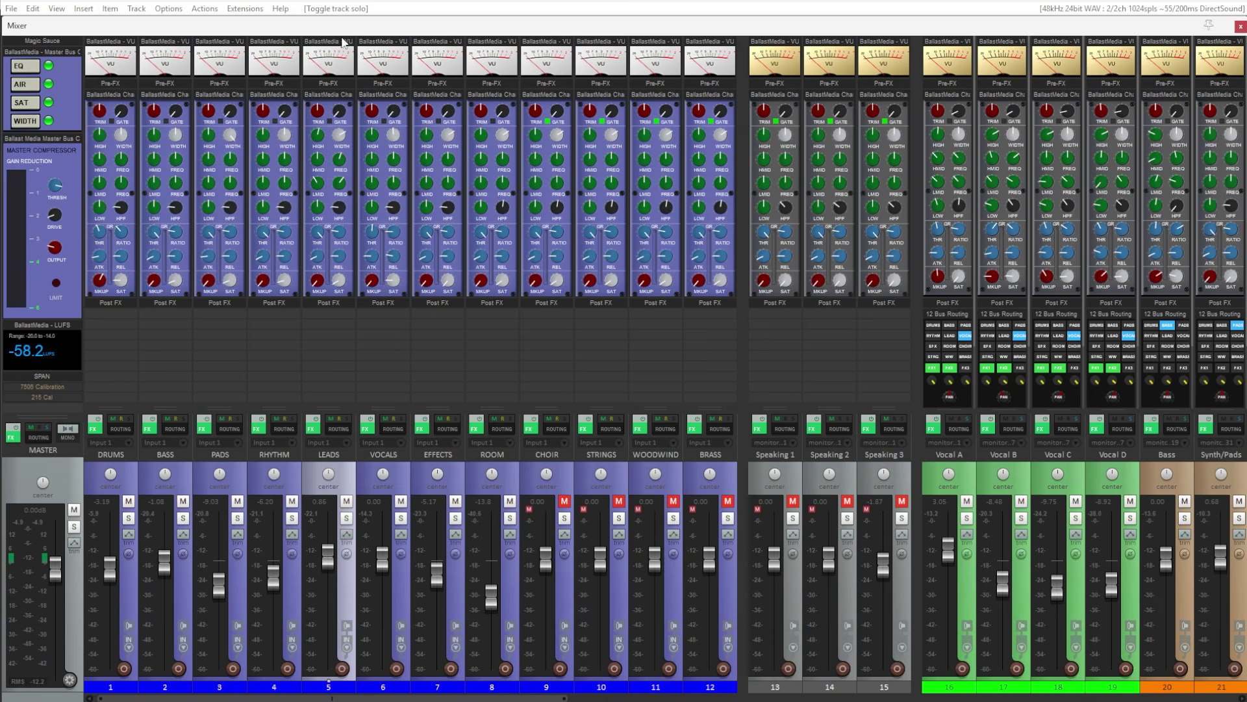
- Show the REAPER resource path in the file explorer and go to the BallastMedia folder inside Effects
{"action": "left_click", "coordinate": [170, 9]}
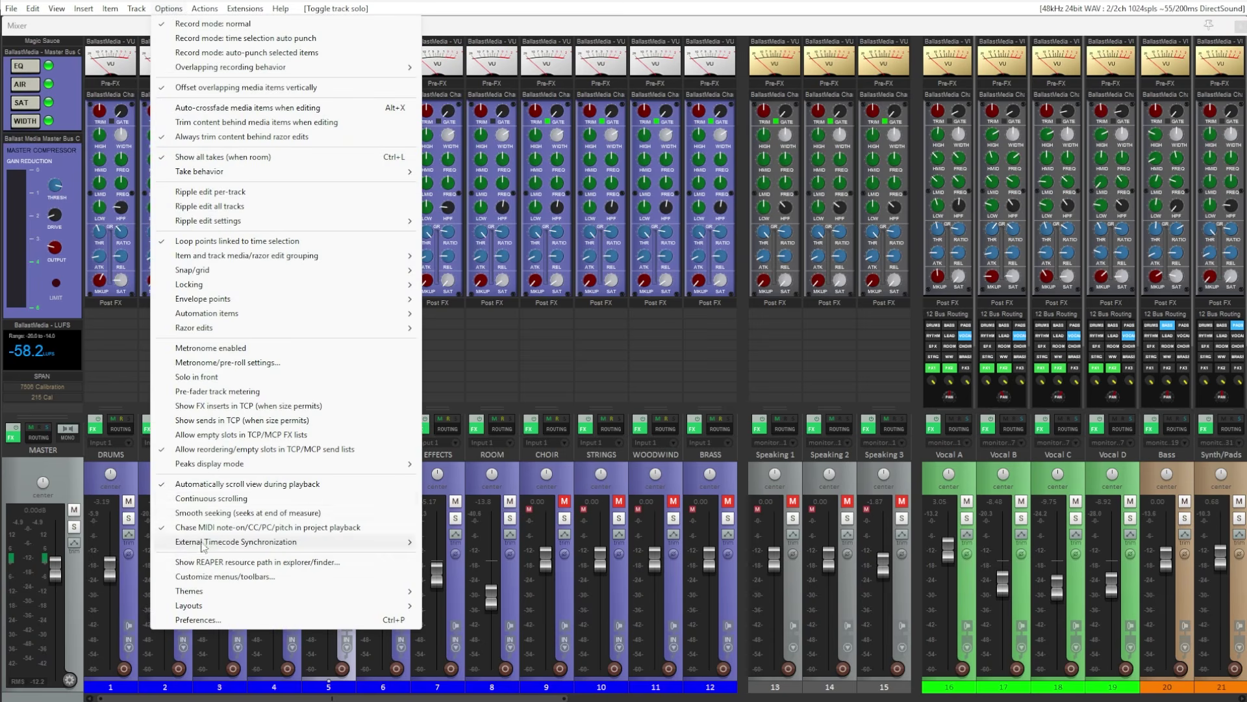
{"action": "left_click", "coordinate": [209, 563]}
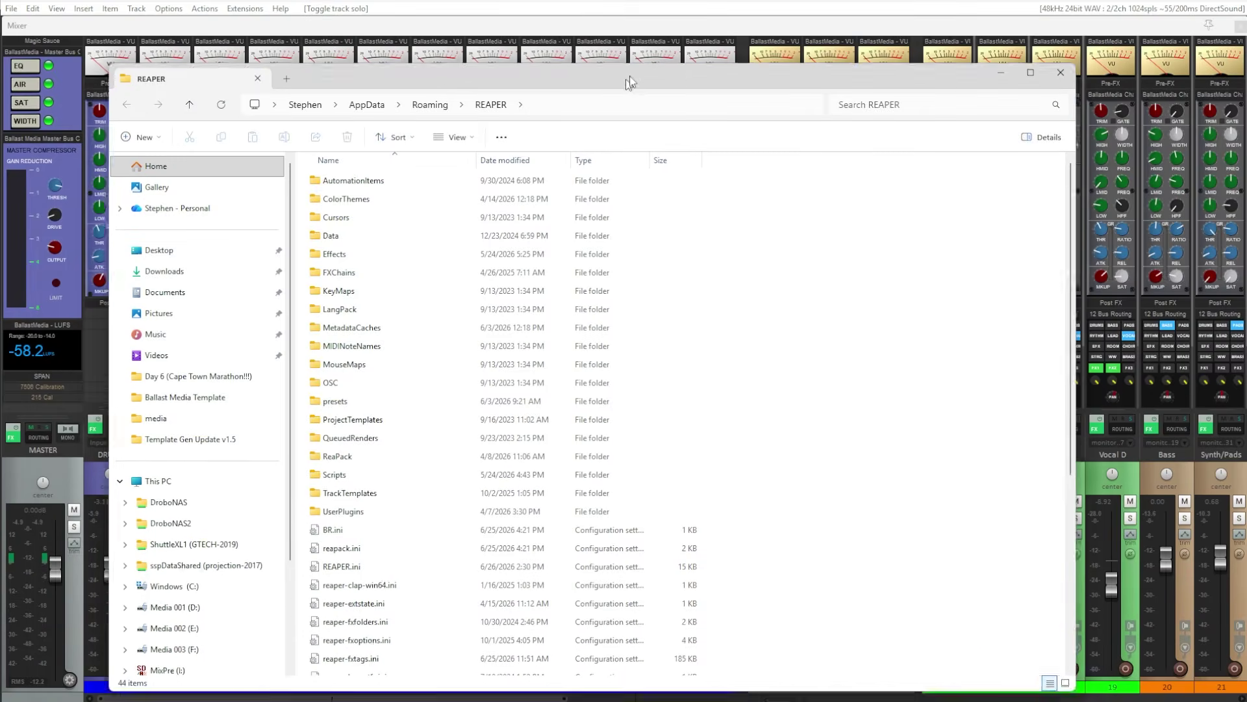
{"action": "left_click_drag", "start_coordinate": [629, 82], "coordinate": [674, 34]}
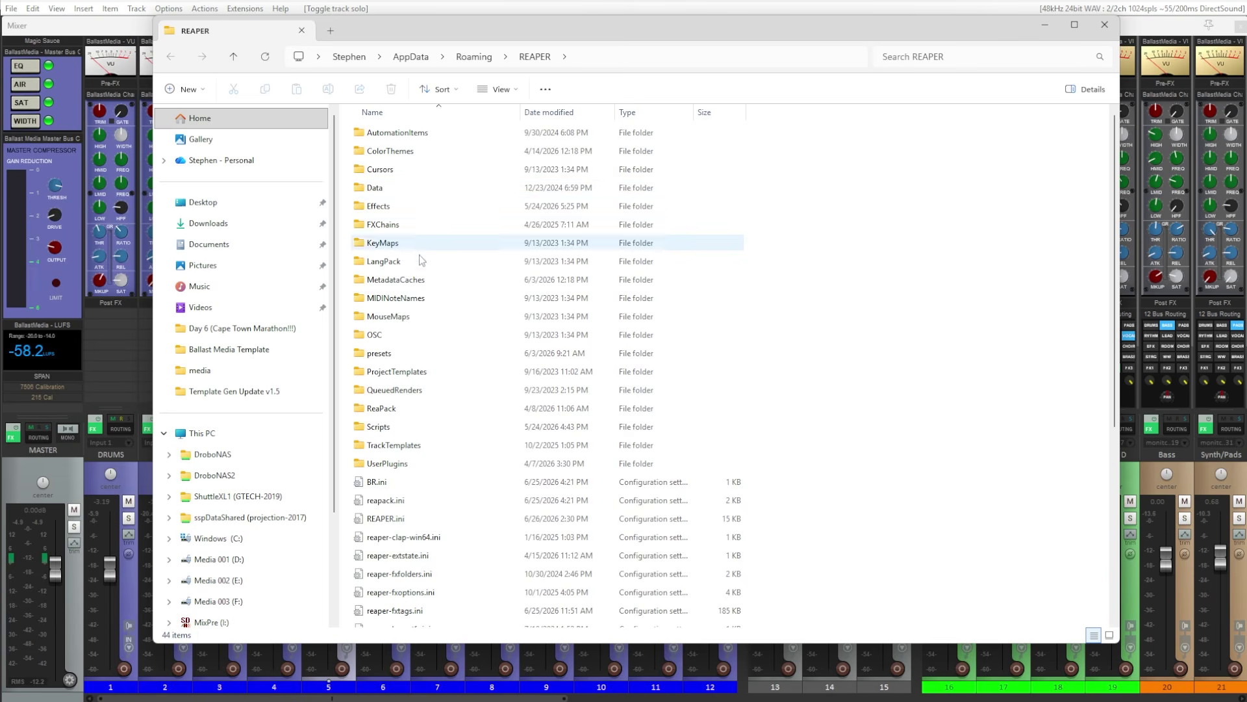
{"action": "left_click", "coordinate": [382, 208]}
{"action": "double_click", "coordinate": [382, 206]}
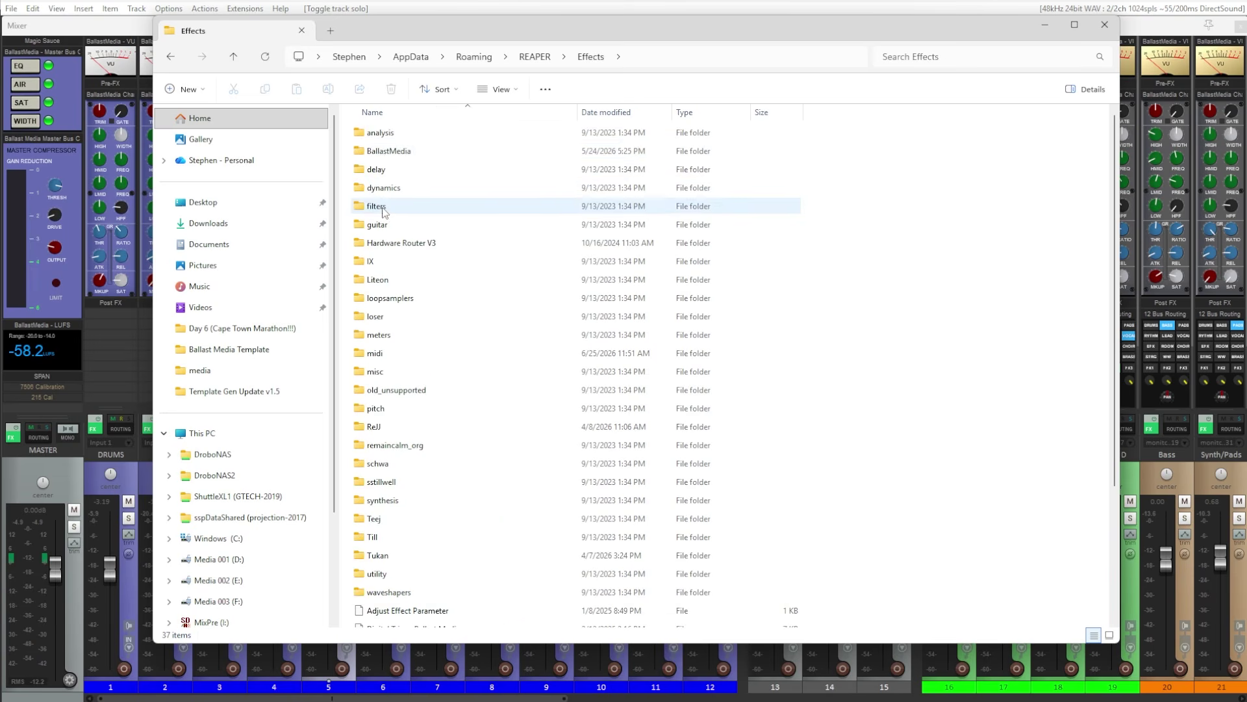
{"action": "double_click", "coordinate": [378, 151]}
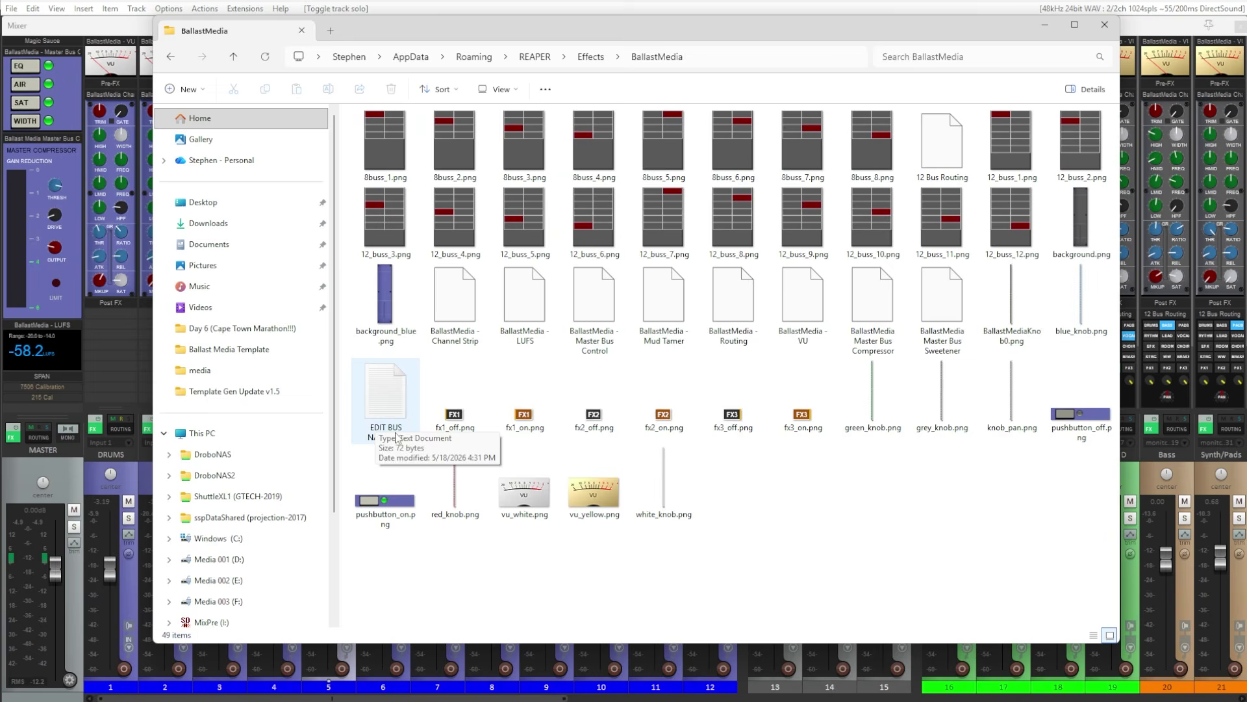
- Open EDIT BUS NAMES.txt from the BallastMedia folder and narrow its window to uncover the mixer's routing strips
{"action": "left_click", "coordinate": [384, 407]}
{"action": "double_click", "coordinate": [384, 406]}
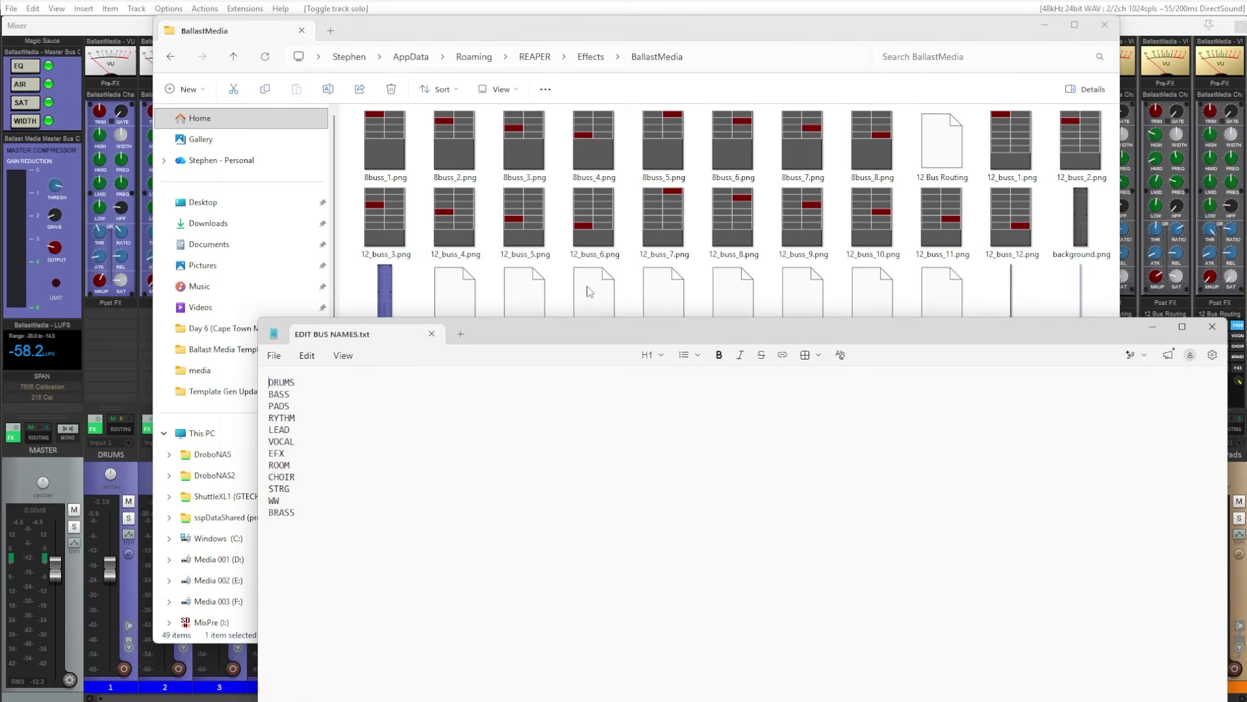
{"action": "key", "text": "ctrl+a"}
{"action": "key", "text": "Right"}
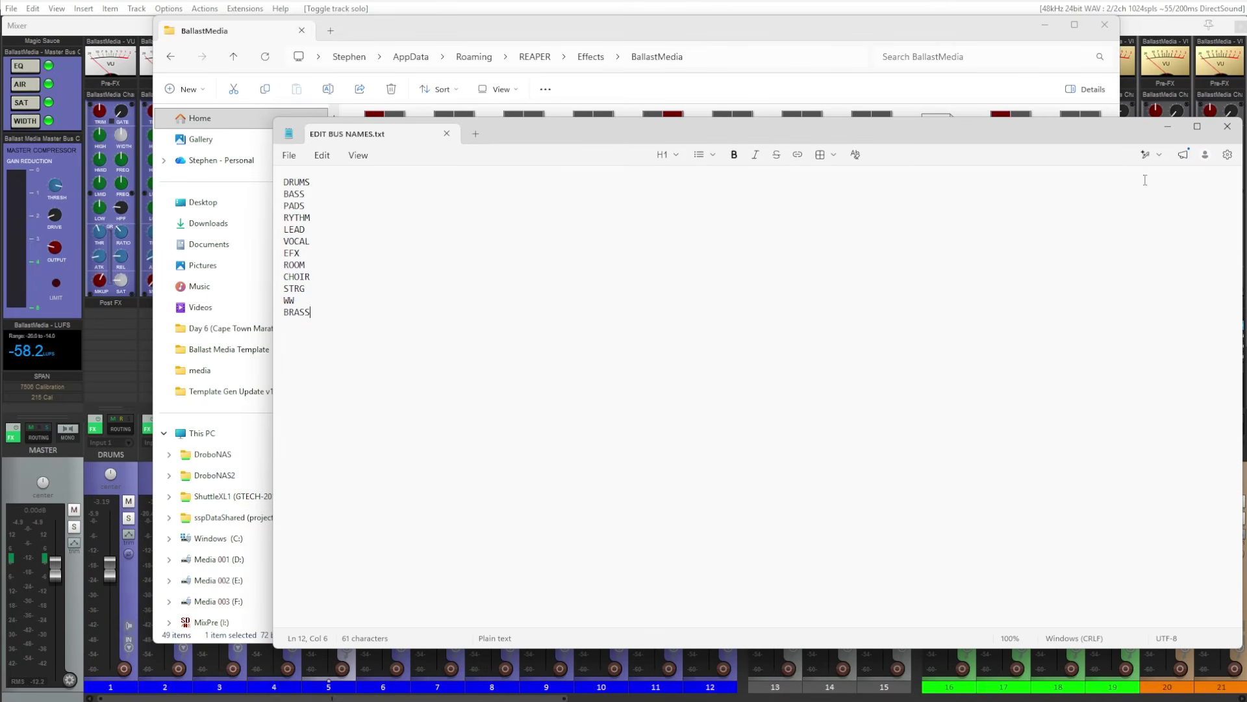
{"action": "left_click_drag", "start_coordinate": [1239, 247], "coordinate": [768, 253]}
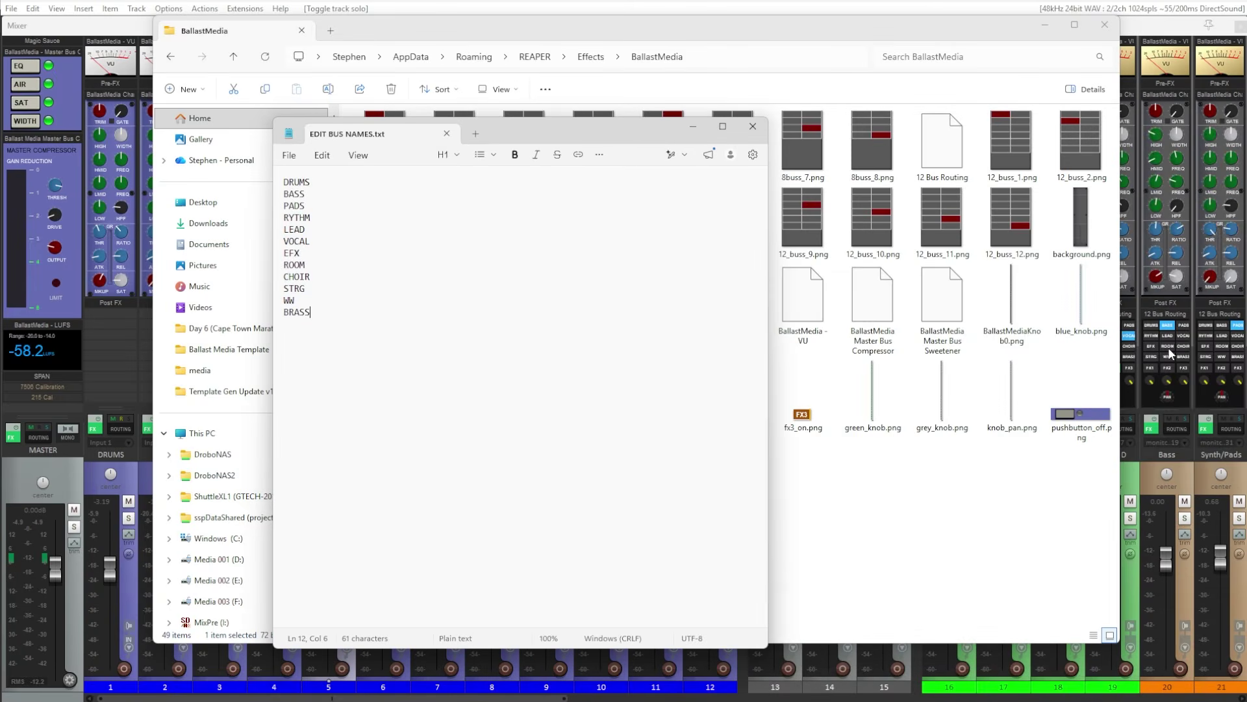
- Replace the first bus name, DRUMS, with TRACK in EDIT BUS NAMES.txt, then save and close the file
{"action": "double_click", "coordinate": [309, 184]}
{"action": "type", "text": "TRACK"}
{"action": "left_click", "coordinate": [289, 155]}
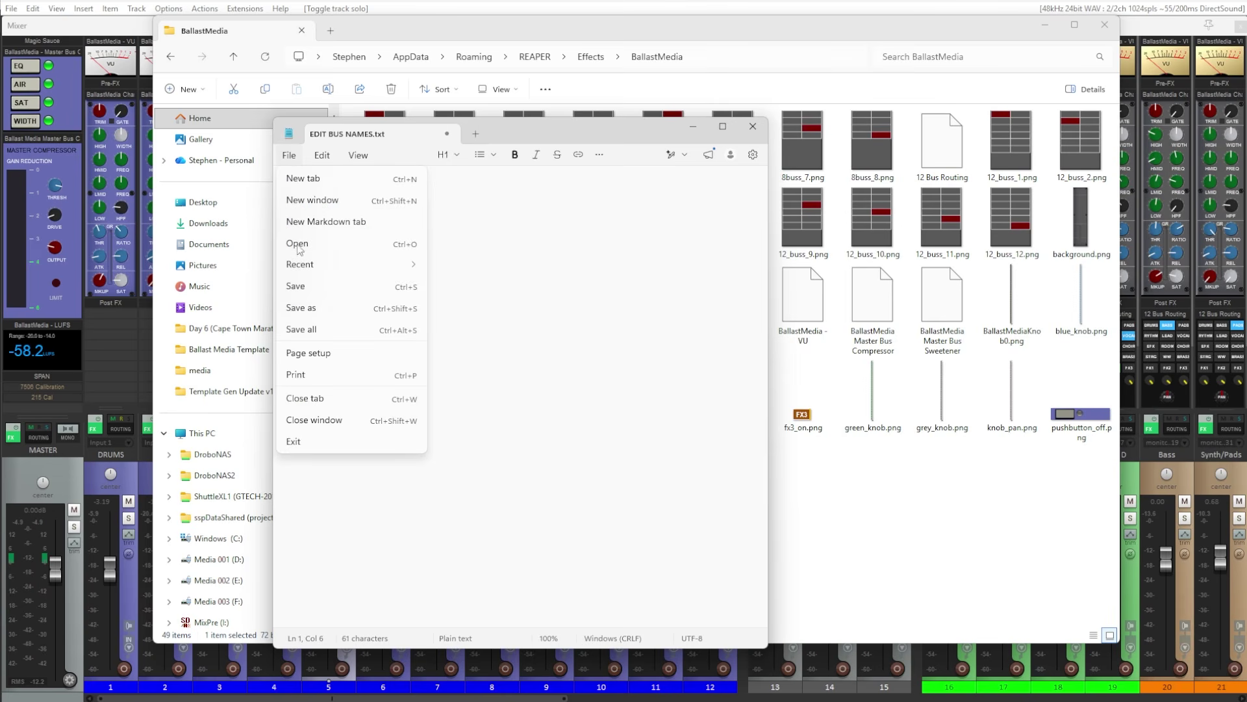
{"action": "left_click", "coordinate": [294, 291]}
{"action": "left_click", "coordinate": [753, 126]}
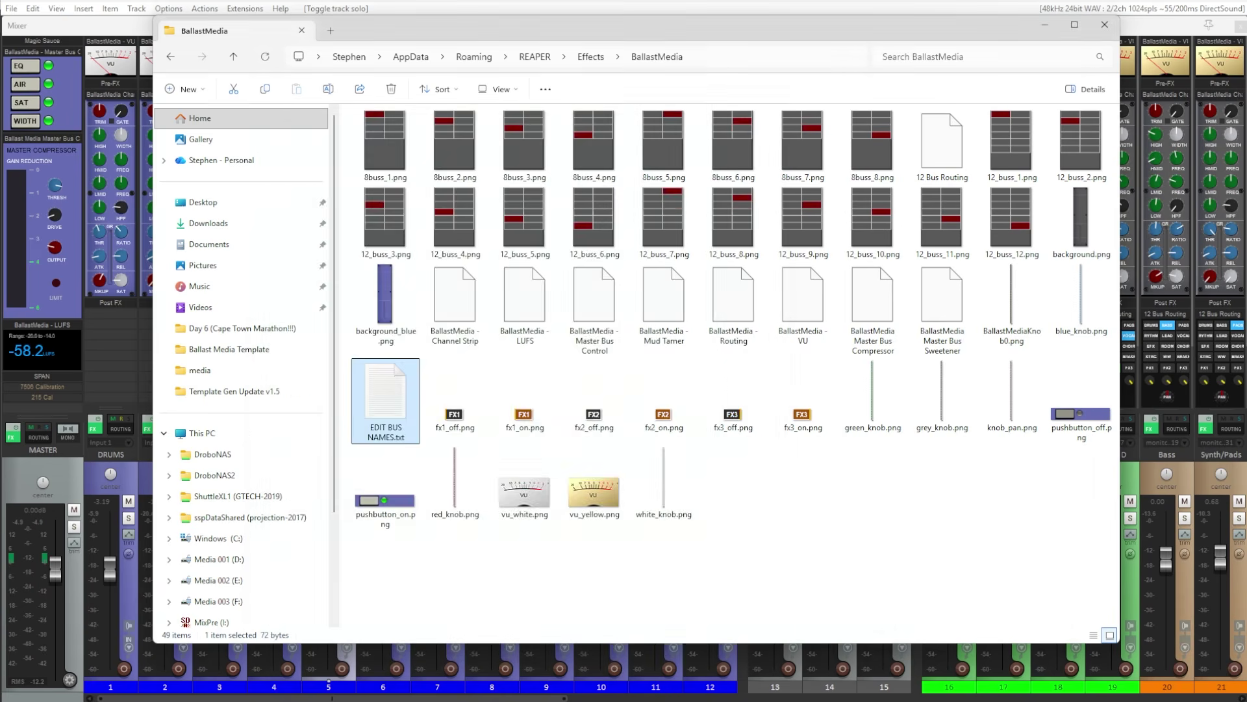
- Return to REAPER and reload the recent project BallastMediaTemplate - 12 Bus - with music.RPP, saving the open project before it closes
{"action": "left_click", "coordinate": [41, 26]}
{"action": "left_click", "coordinate": [11, 9]}
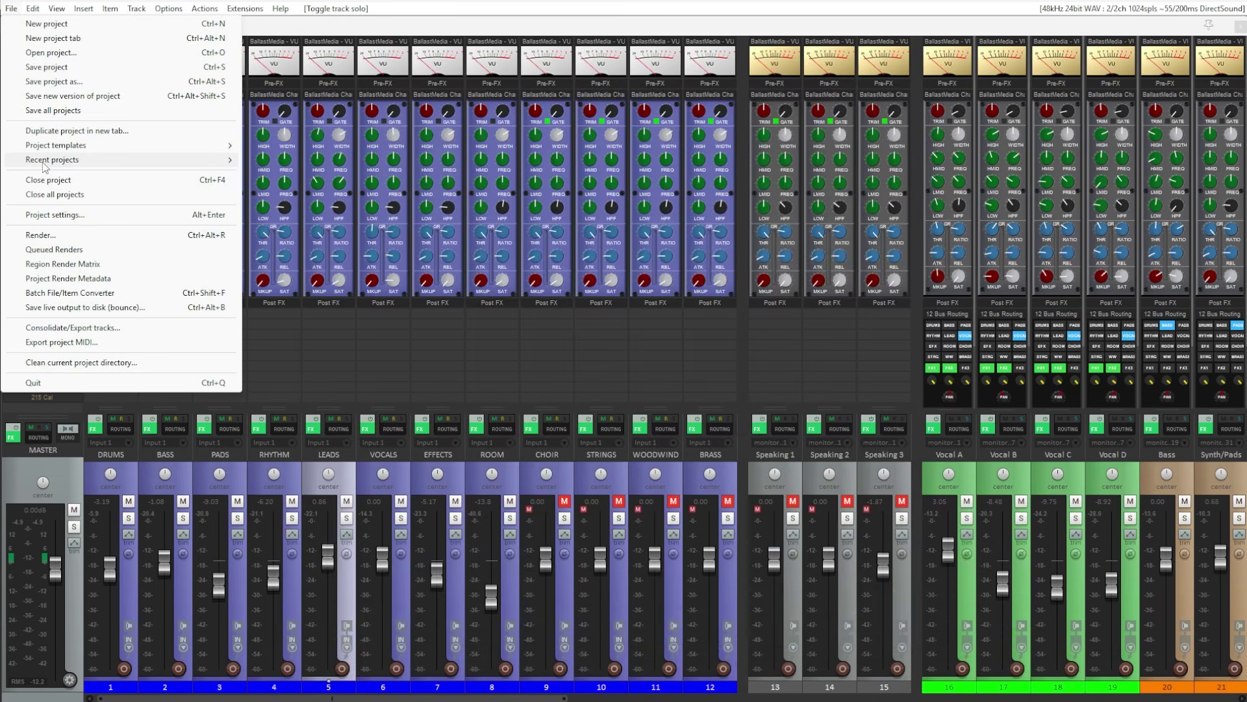
{"action": "mouse_move", "coordinate": [45, 162]}
{"action": "left_click", "coordinate": [404, 180]}
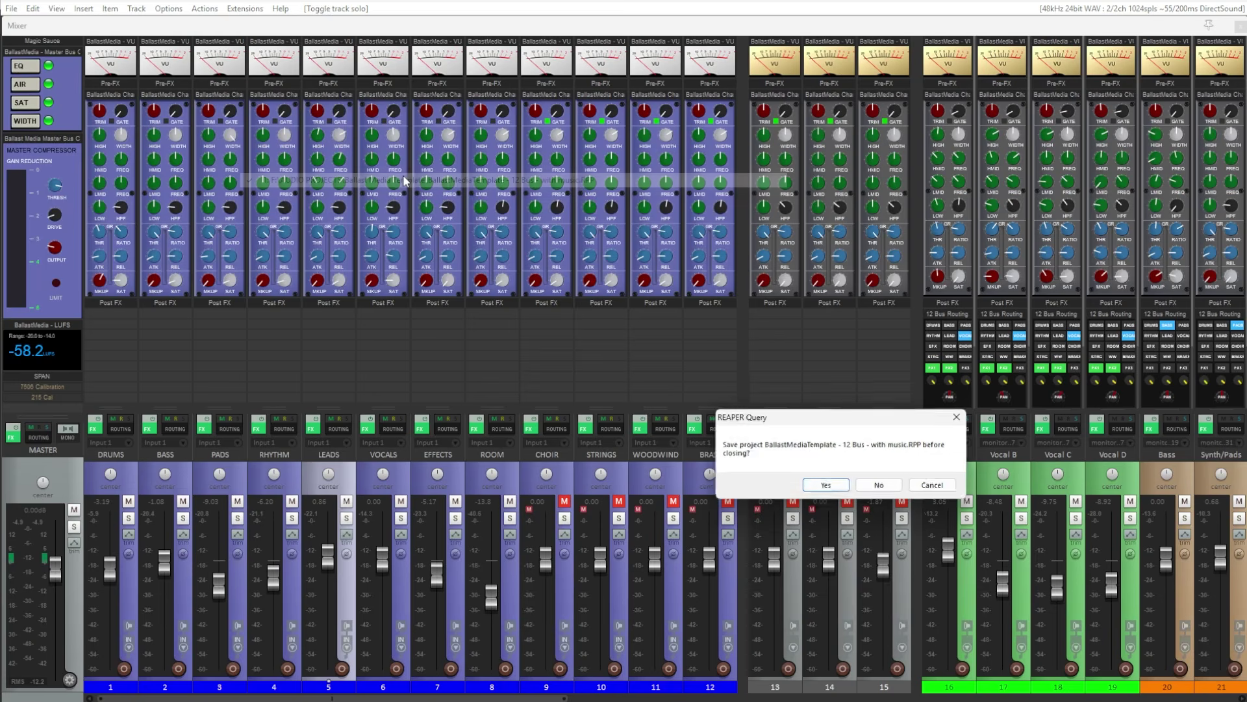
{"action": "left_click", "coordinate": [825, 488]}
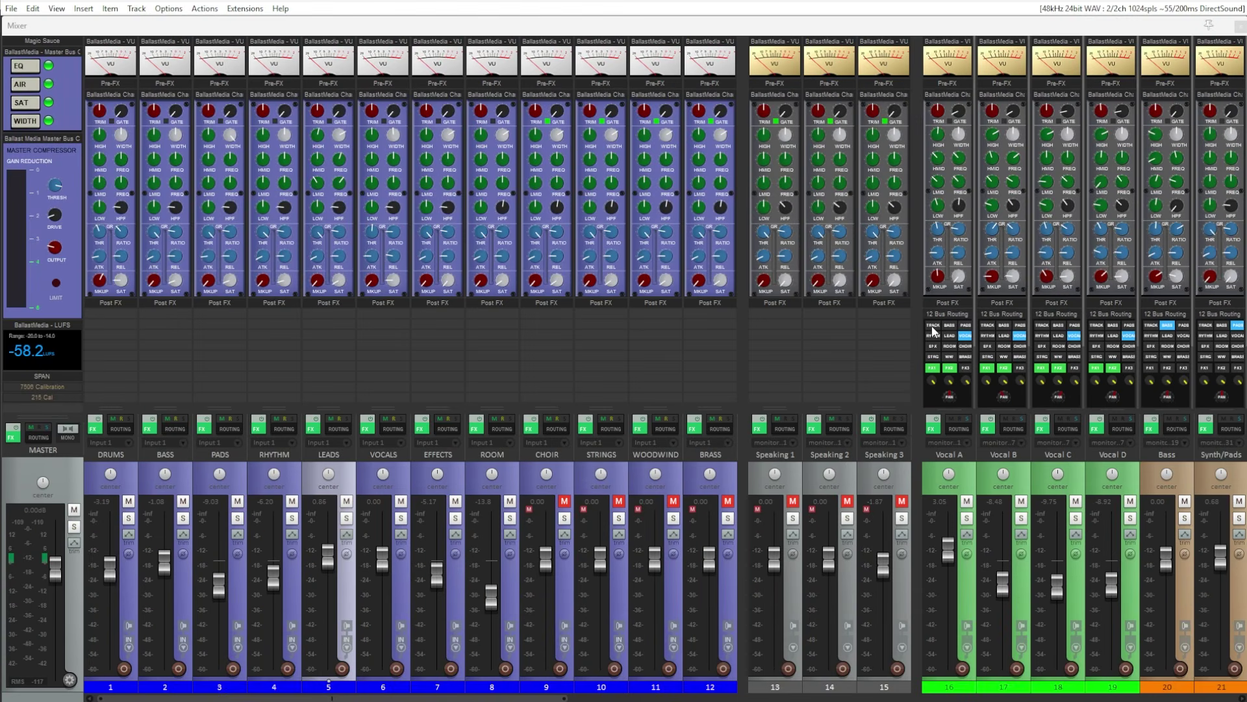
- Try routing Vocal A to TRACK and back, and rename the DRUMS bus to TRACK before undoing the rename
{"action": "left_click", "coordinate": [932, 326]}
{"action": "left_click", "coordinate": [964, 335]}
{"action": "double_click", "coordinate": [118, 455]}
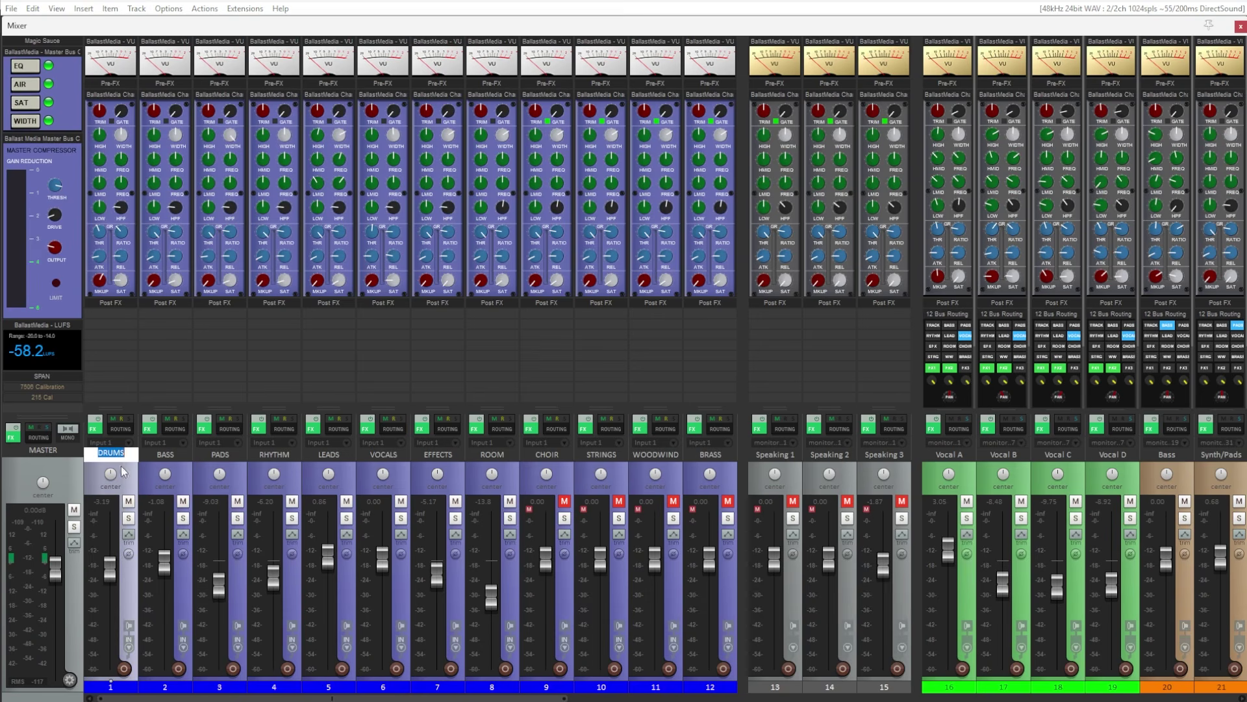
{"action": "type", "text": "TRACK"}
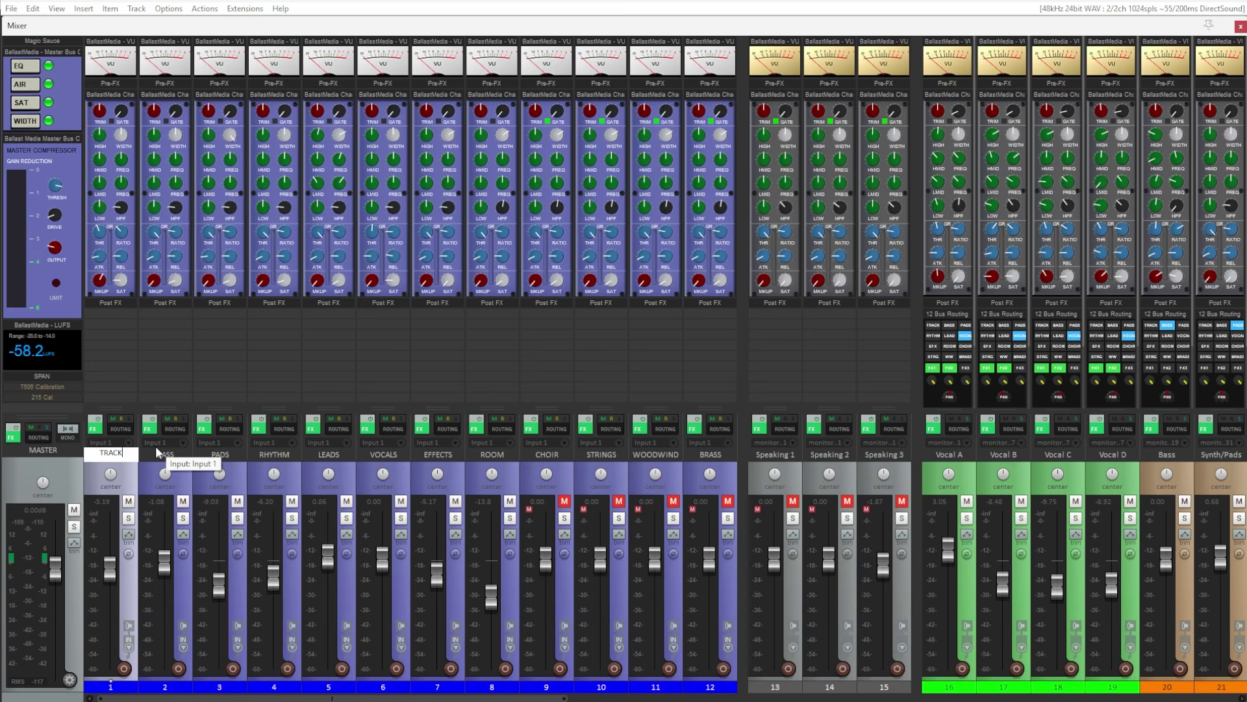
{"action": "key", "text": "Return"}
{"action": "key", "text": "ctrl+z"}
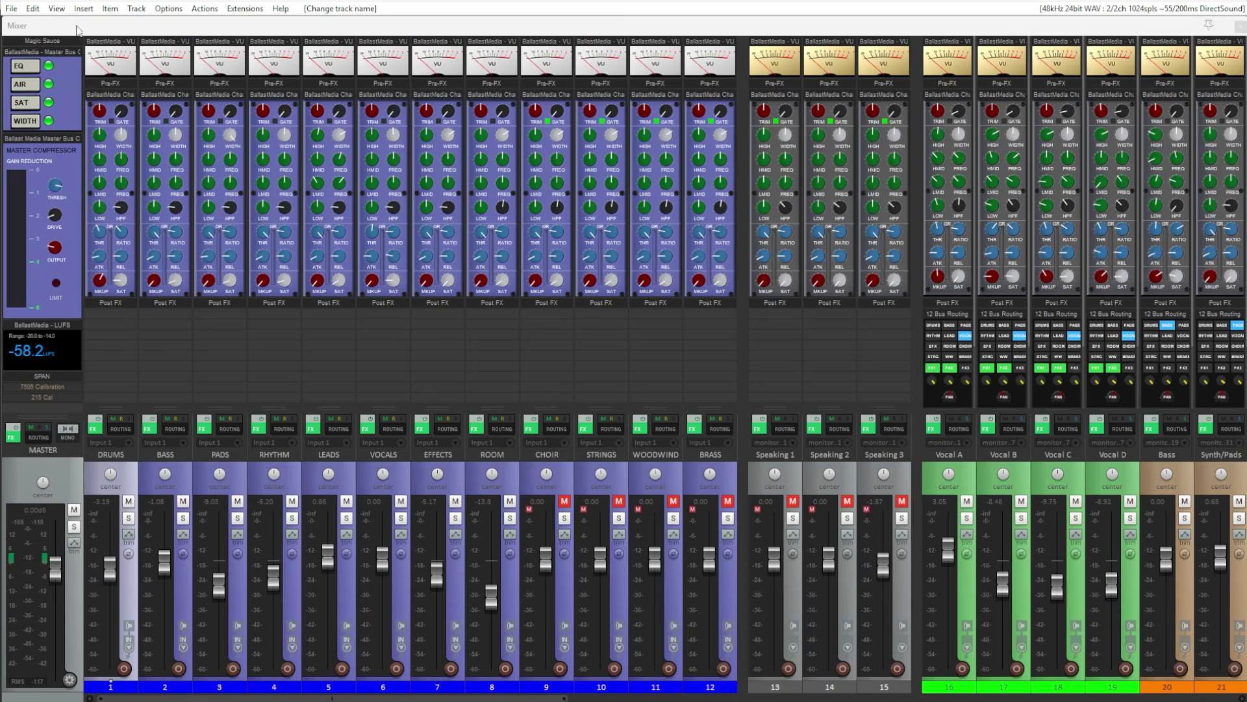
- Hide the BRASS bus from the mixer in the Track Manager, show it again and close the manager
{"action": "left_click", "coordinate": [57, 9]}
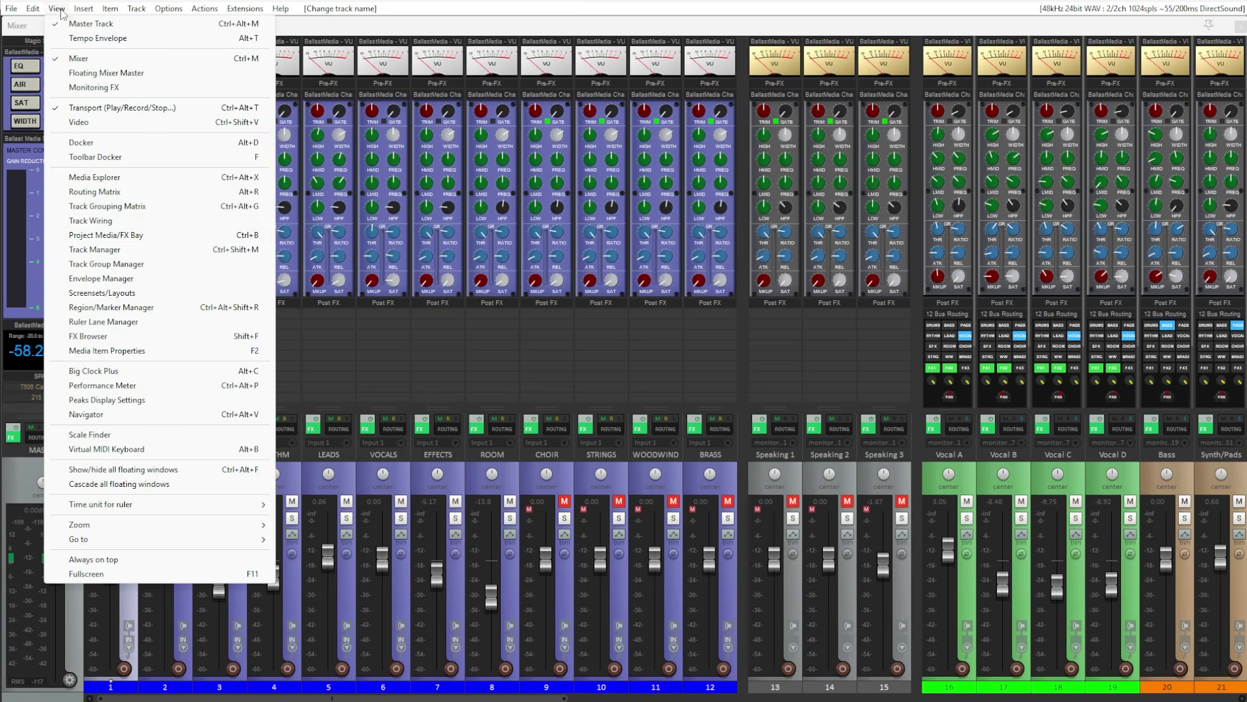
{"action": "left_click", "coordinate": [95, 250]}
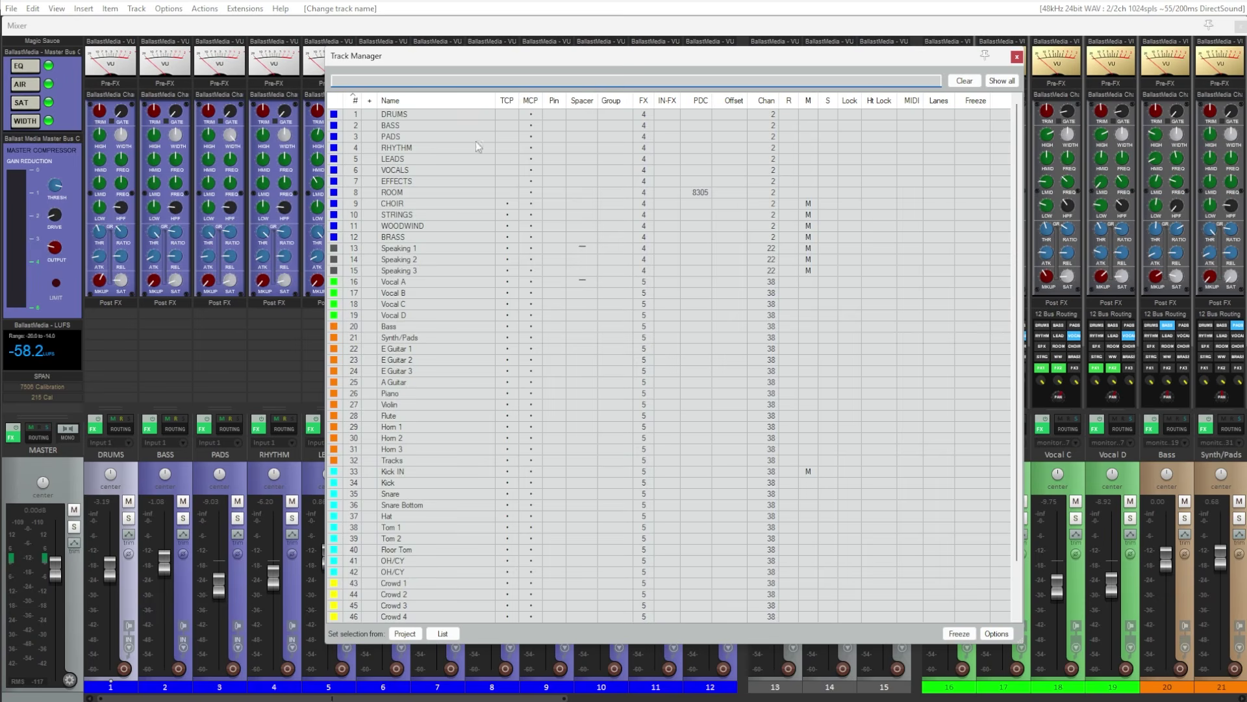
{"action": "left_click", "coordinate": [530, 237]}
{"action": "left_click_drag", "start_coordinate": [622, 58], "coordinate": [748, 76]}
{"action": "left_click", "coordinate": [656, 248]}
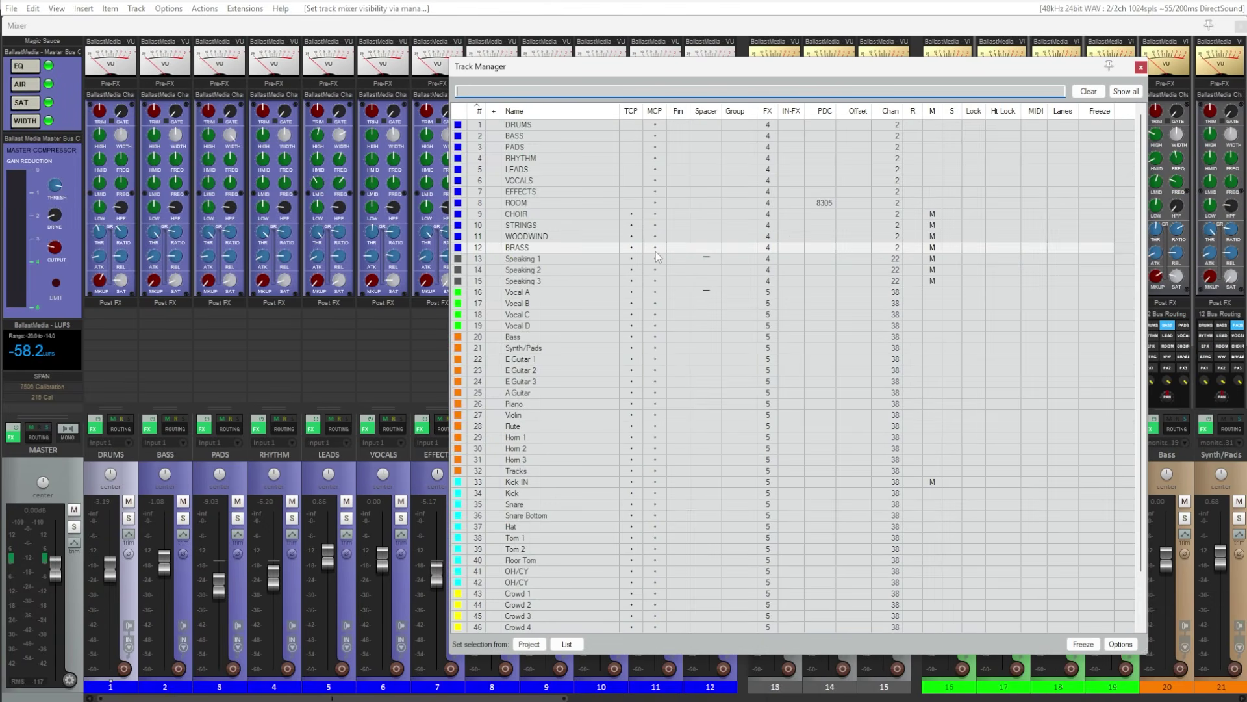
{"action": "left_click", "coordinate": [1140, 67]}
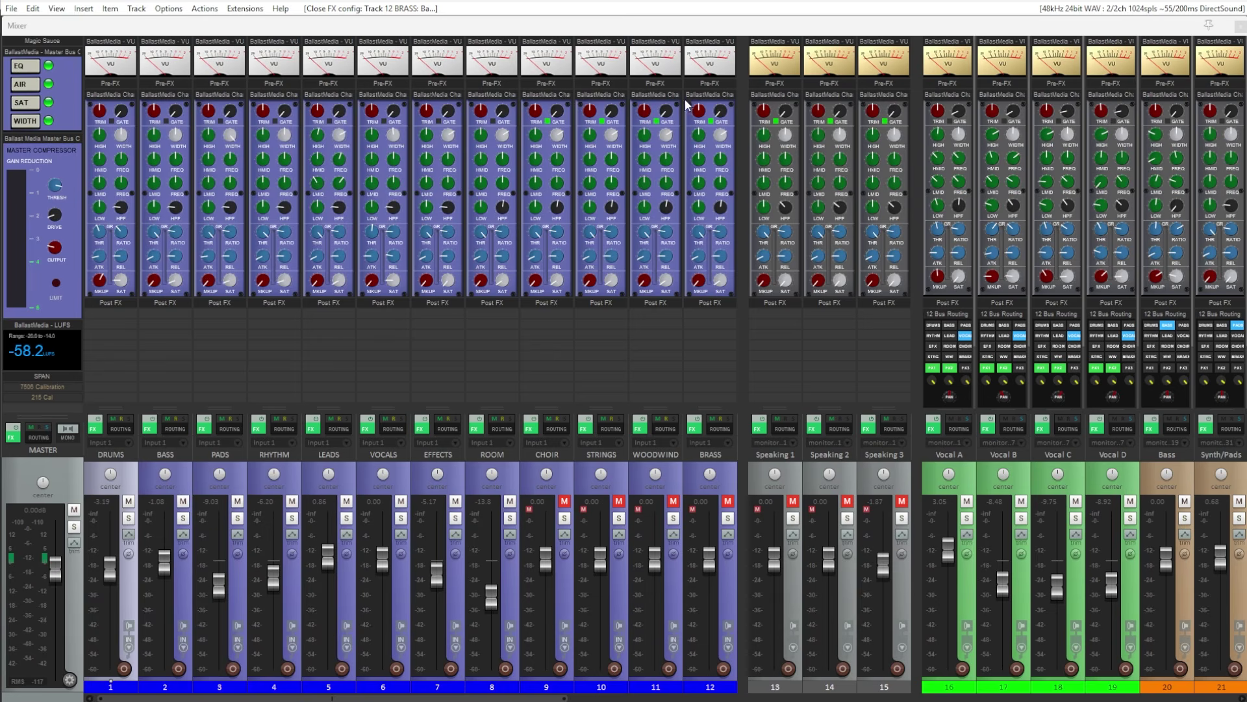
- Open the BRASS bus's BallastMedia Channel Strip, raise Input Trim to about 6.9 dB and reset it
{"action": "left_click", "coordinate": [709, 94]}
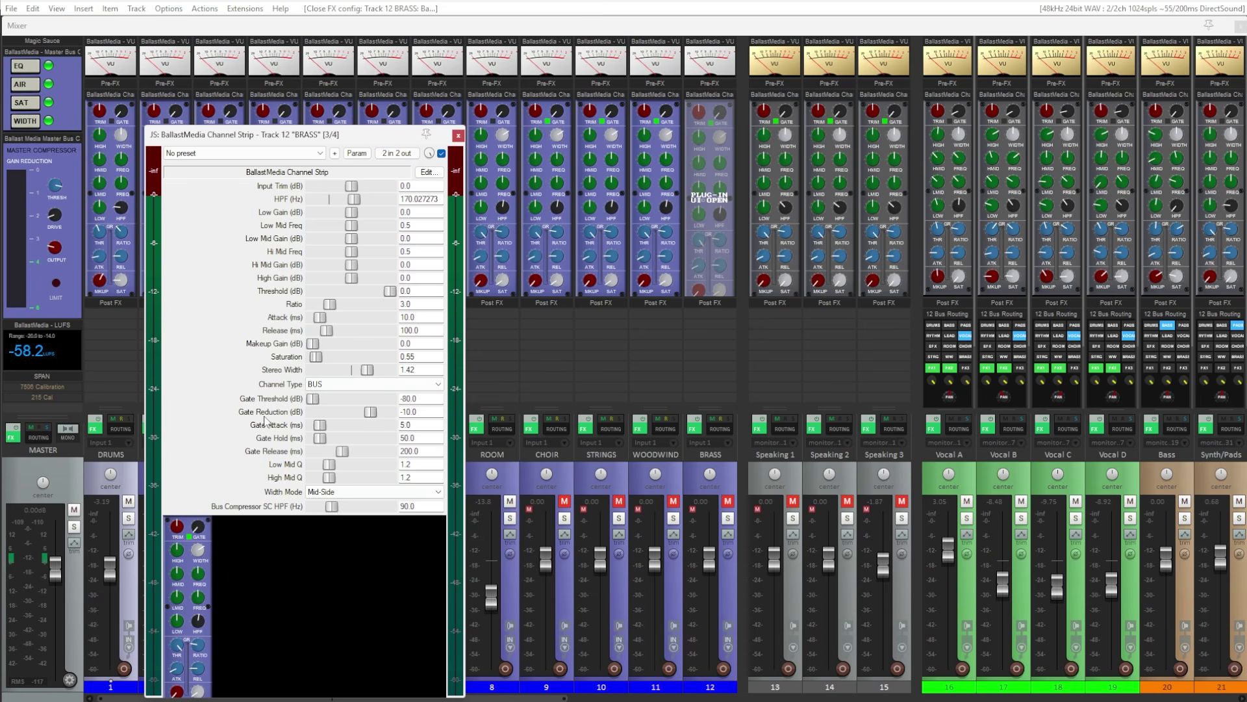
{"action": "left_click_drag", "start_coordinate": [351, 186], "coordinate": [370, 194]}
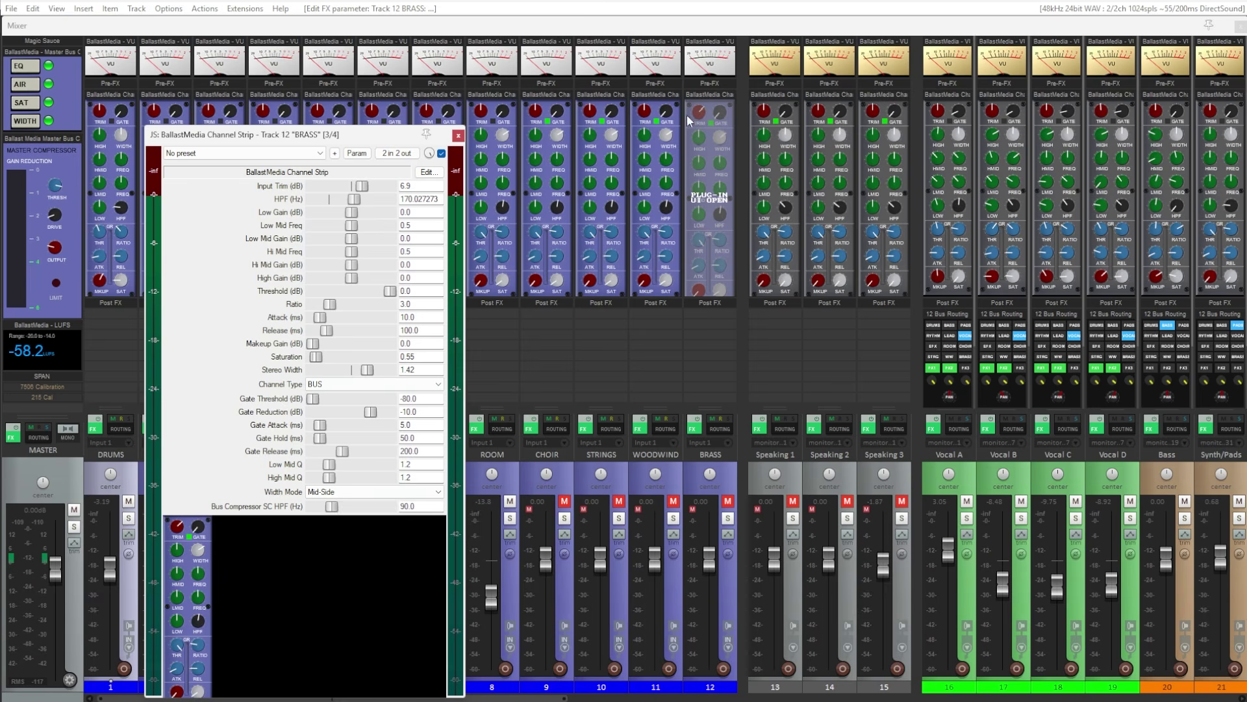
{"action": "double_click", "coordinate": [366, 189]}
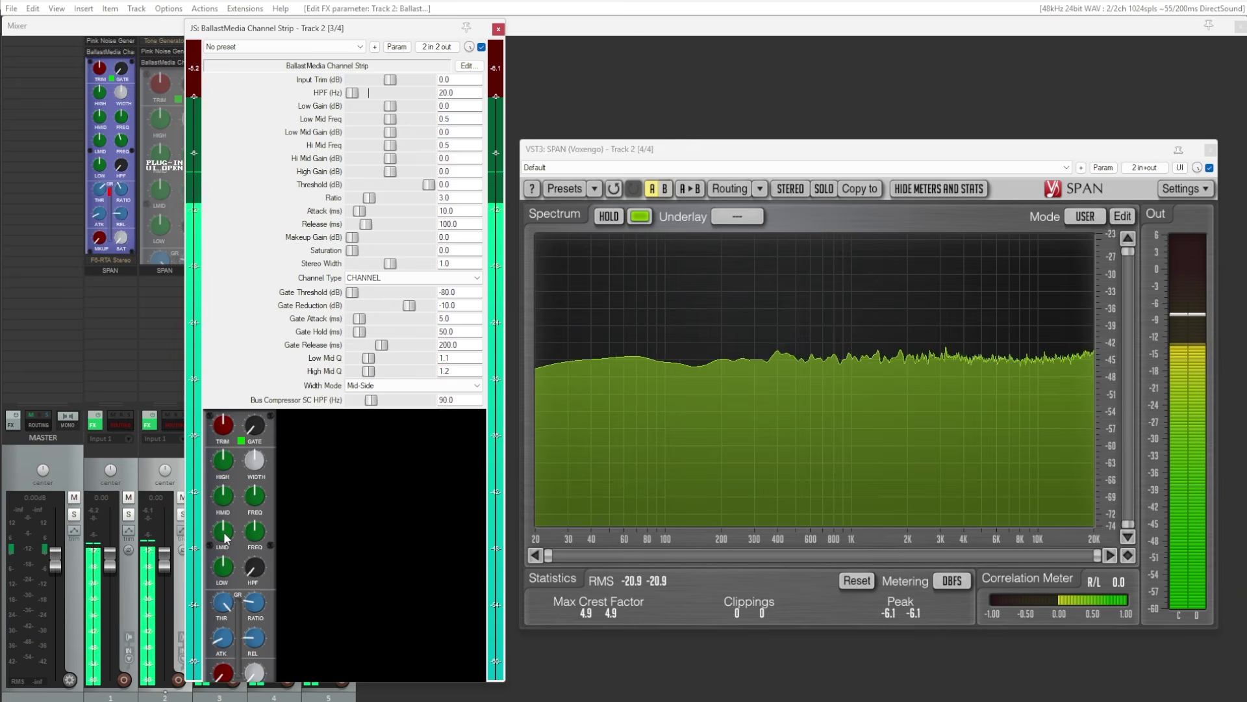
- Cut Low Mid Gain to -15 dB on Track 2's channel strip, sweep Low Mid Q upward and bring it down to about 0.5
{"action": "mouse_move", "coordinate": [257, 504]}
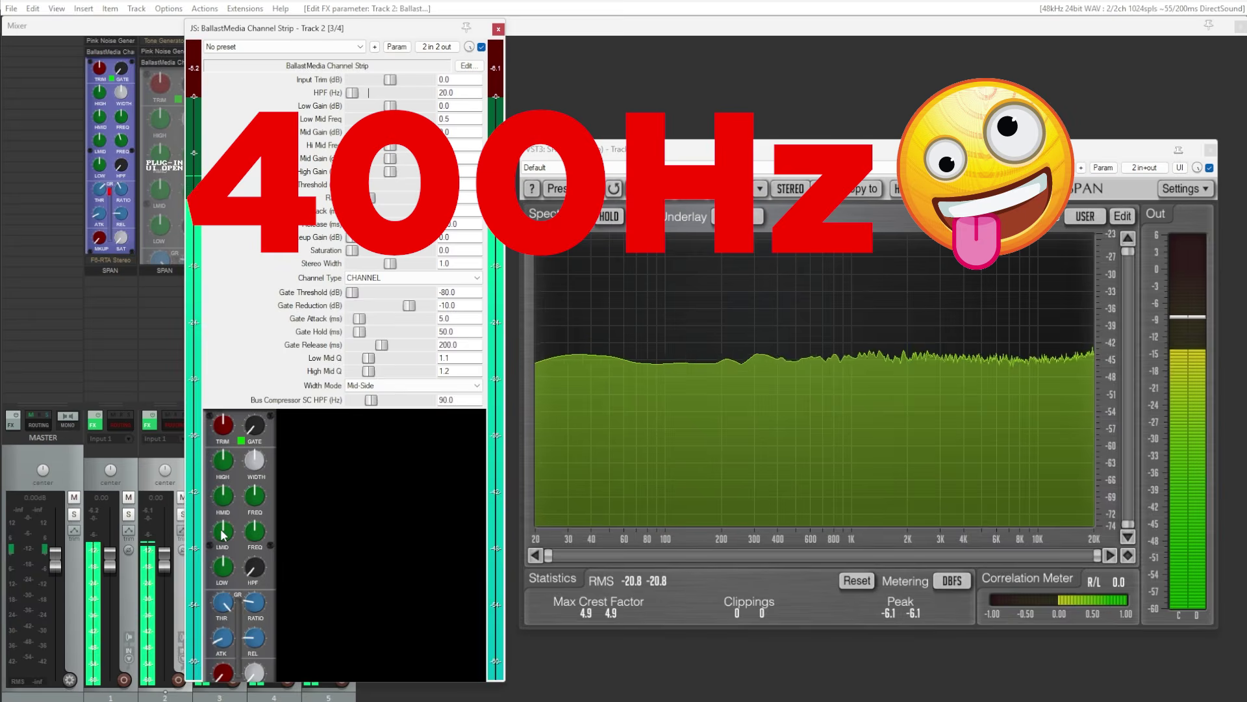
{"action": "left_click_drag", "start_coordinate": [209, 534], "coordinate": [208, 565]}
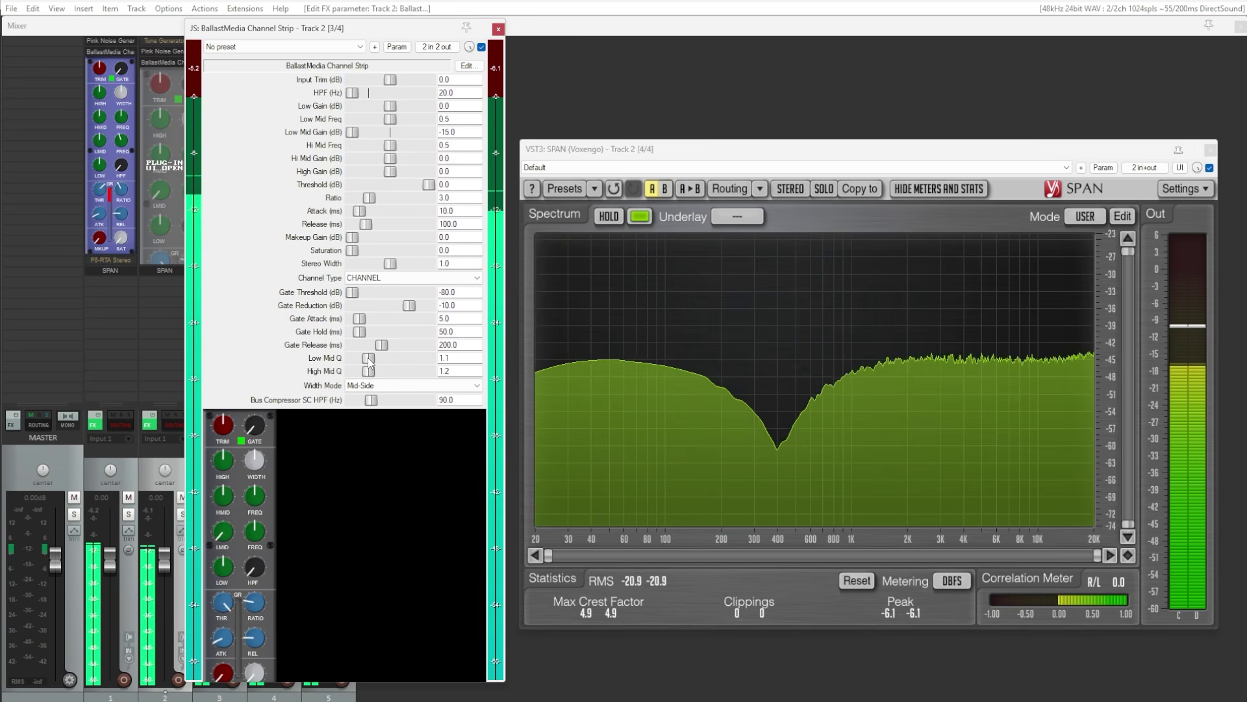
{"action": "left_click_drag", "start_coordinate": [369, 362], "coordinate": [451, 365]}
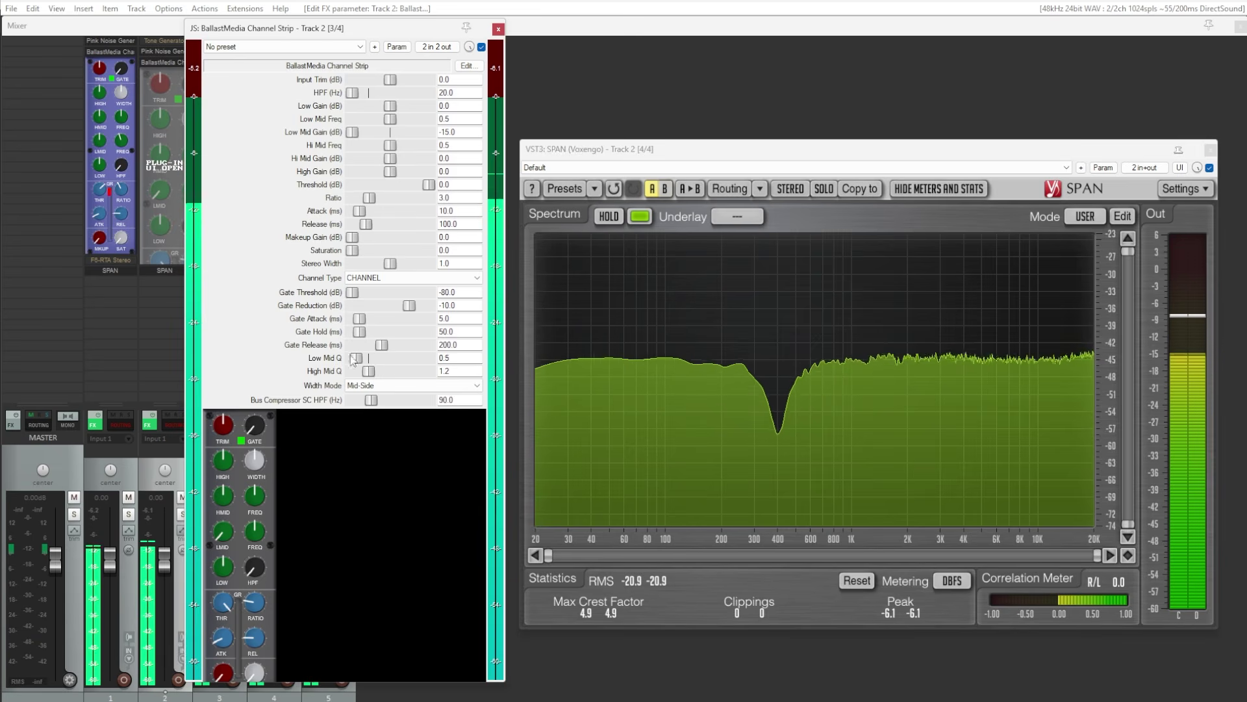
{"action": "left_click_drag", "start_coordinate": [451, 365], "coordinate": [218, 359]}
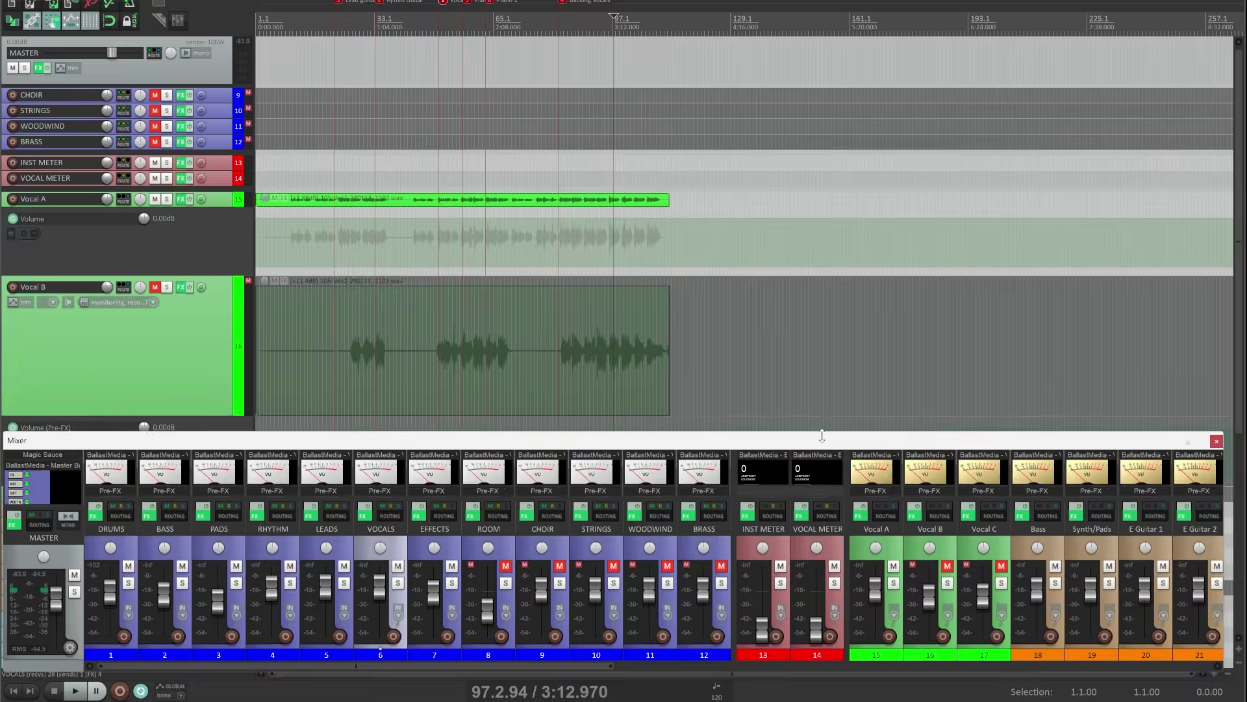
- Enlarge the docked mixer upward until it covers the arrange view
{"action": "left_click_drag", "start_coordinate": [822, 431], "coordinate": [820, 0]}
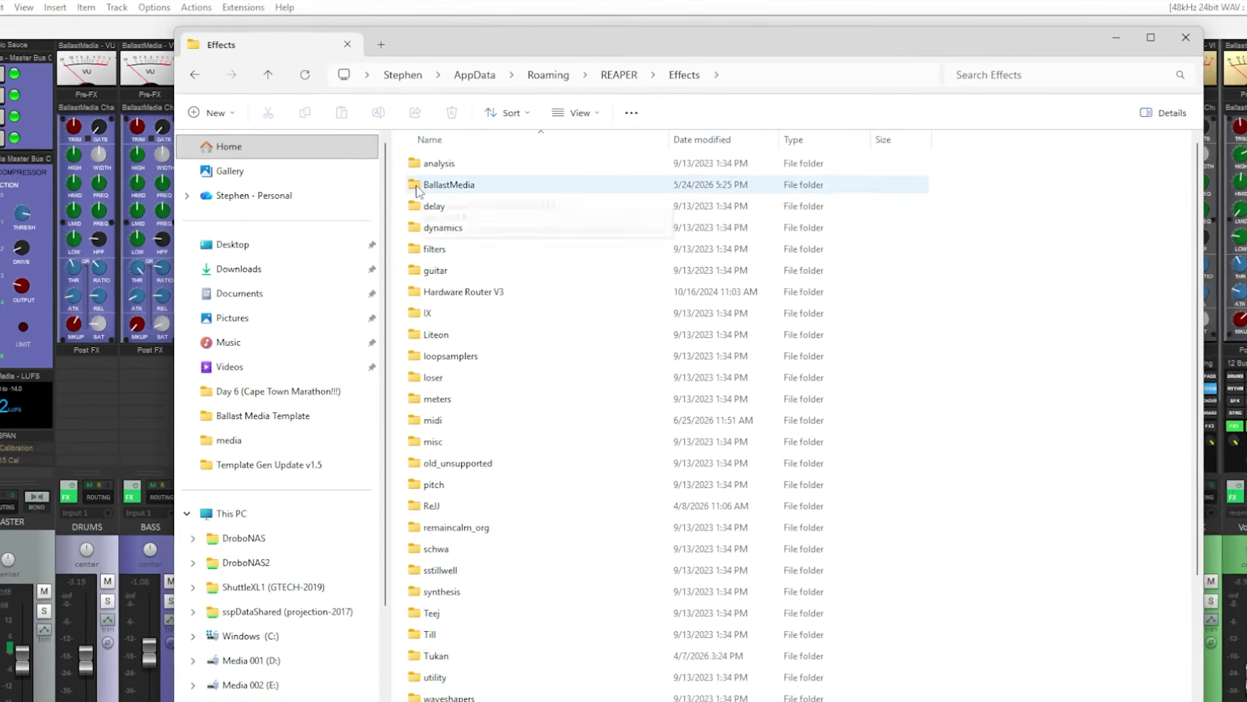
- Point out the BallastMedia folder inside REAPER's Effects folder in the file explorer
{"action": "left_click", "coordinate": [415, 189]}
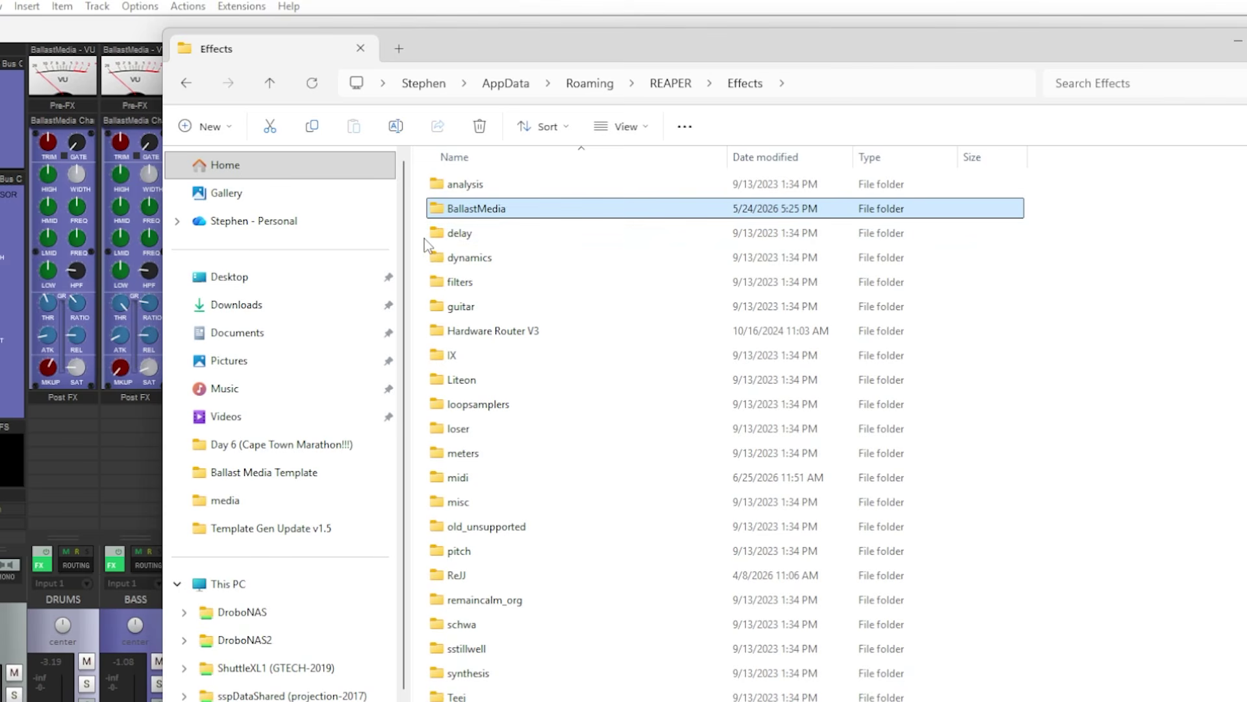
{"action": "left_click", "coordinate": [1221, 456]}
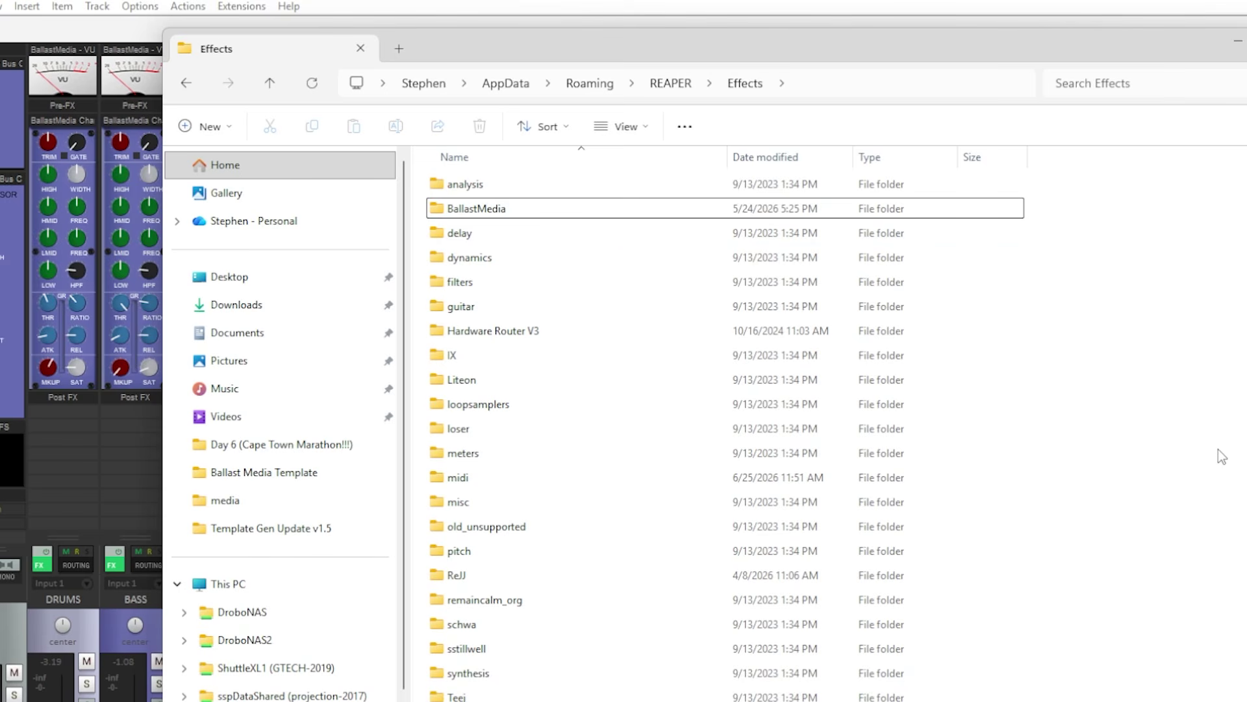
{"action": "left_click", "coordinate": [464, 212]}
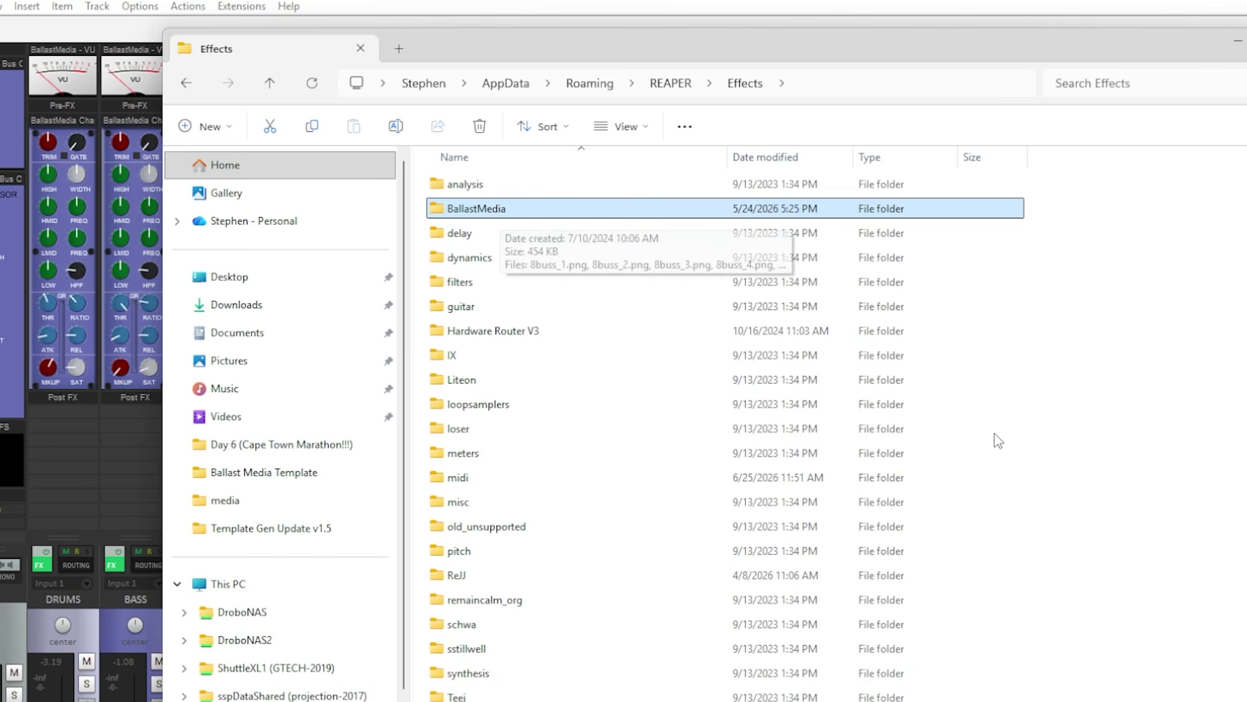
{"action": "left_click", "coordinate": [1065, 447]}
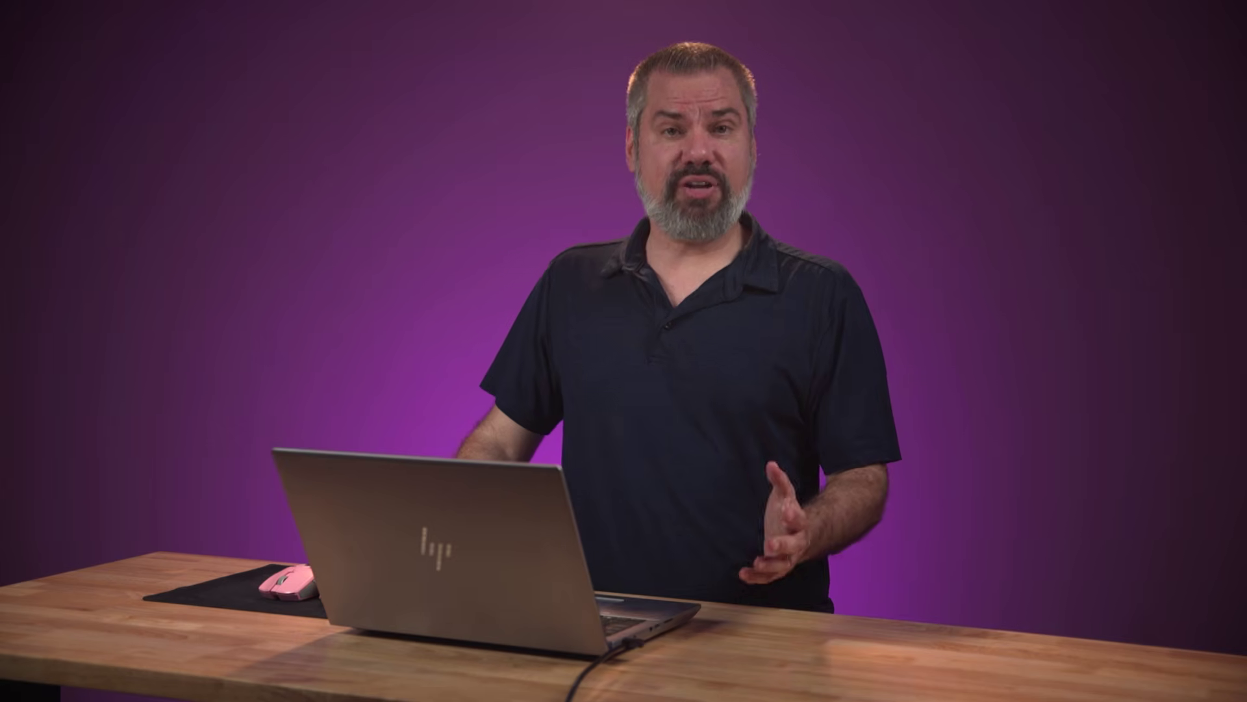